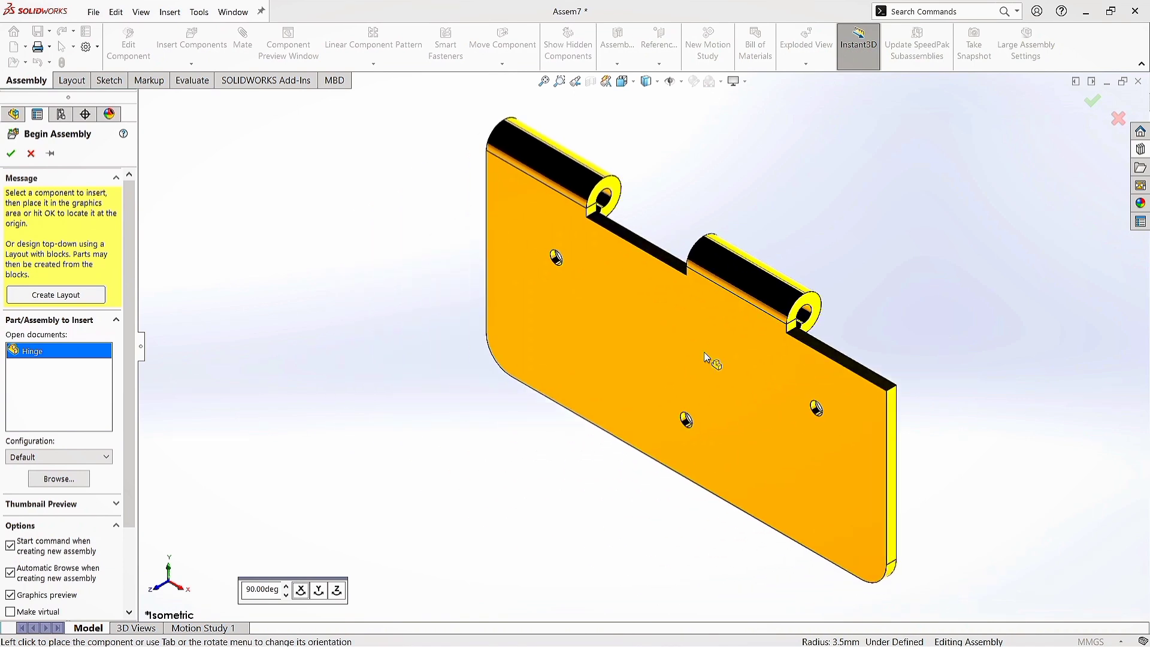
Place the Hinge part in the assembly and create a second copy of it beside the first.
{"action": "left_click", "coordinate": [794, 355]}
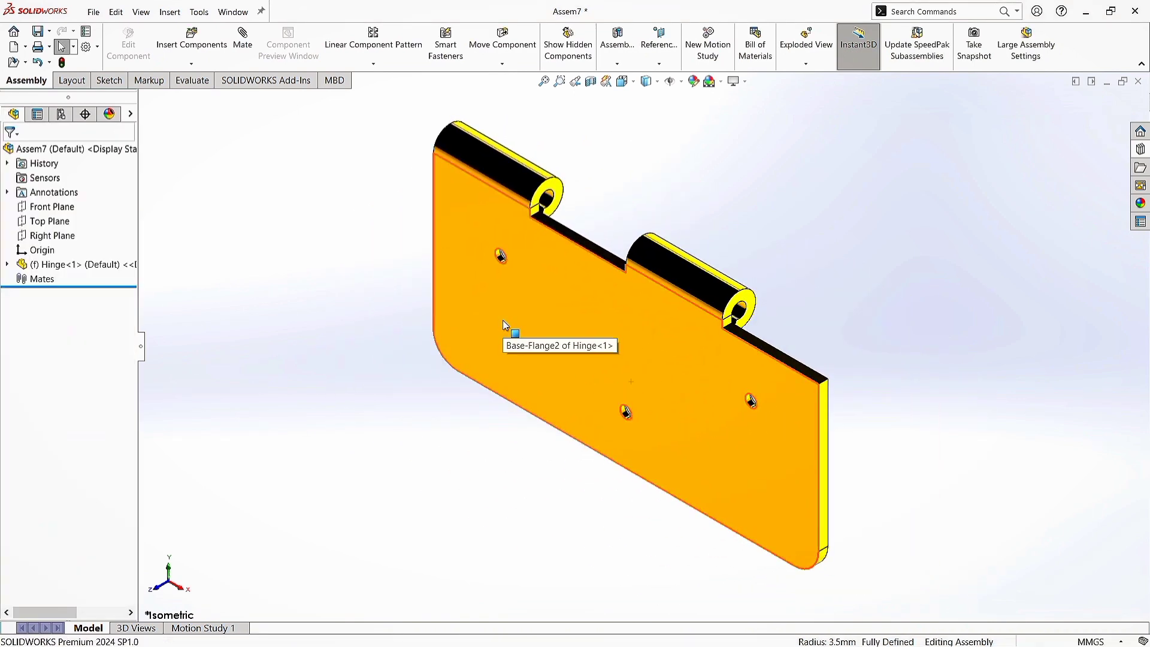
{"action": "scroll", "coordinate": [503, 321], "scroll_direction": "up", "scroll_amount": 5}
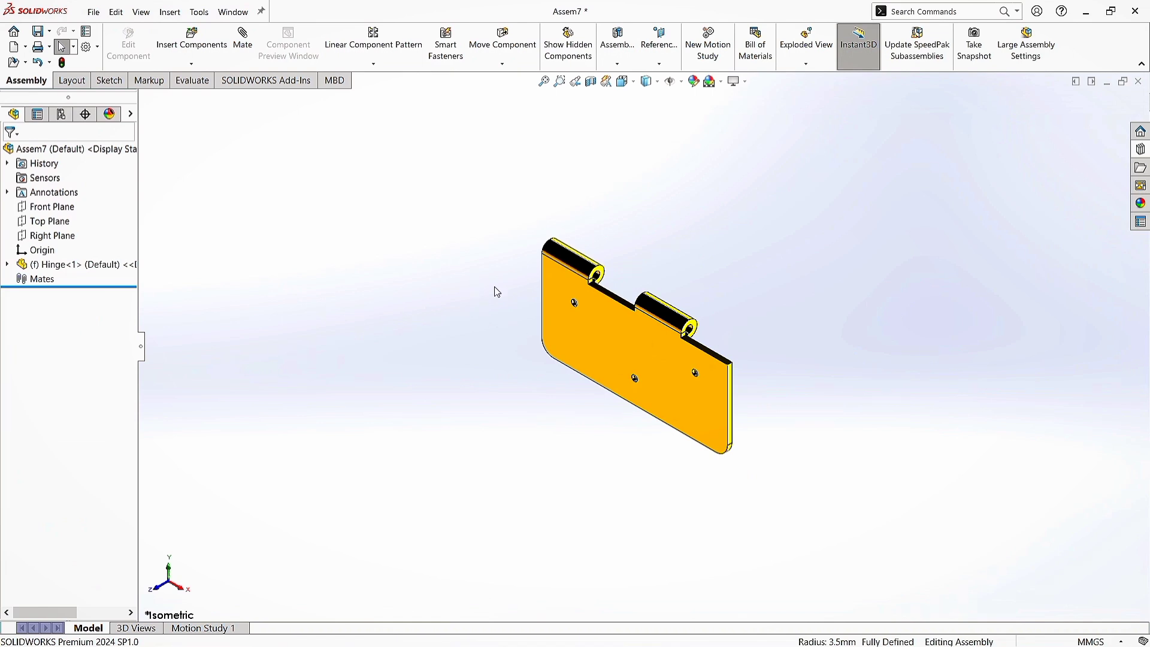
{"action": "left_click_drag", "start_coordinate": [586, 327], "coordinate": [433, 221], "text": "ctrl"}
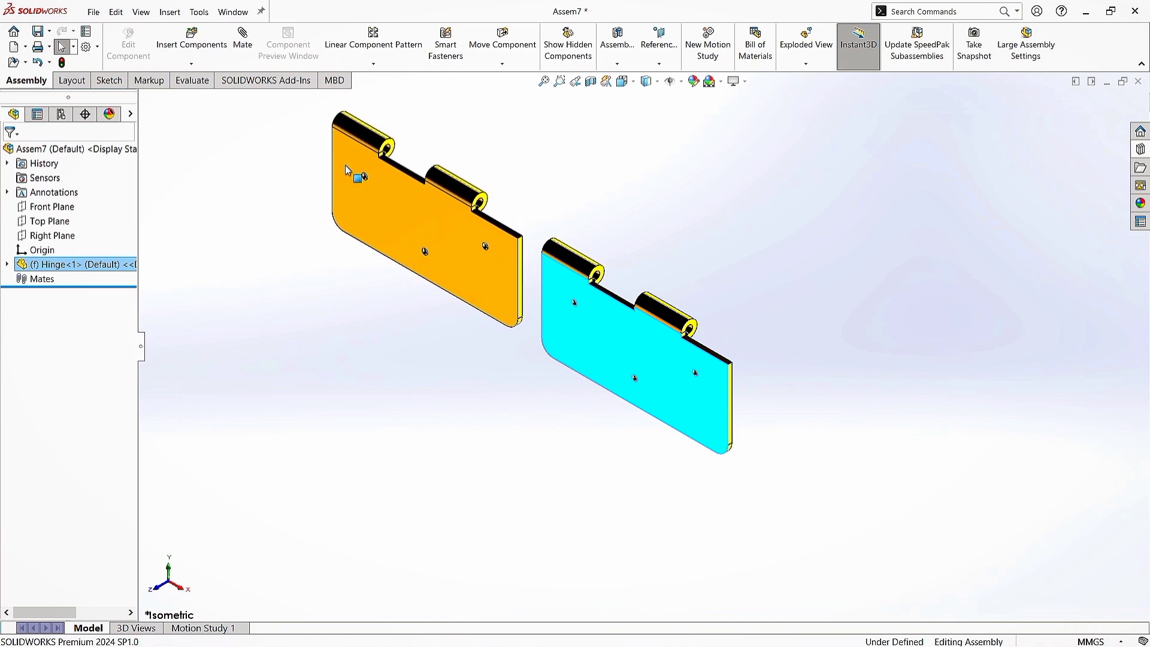
{"action": "left_click", "coordinate": [320, 302]}
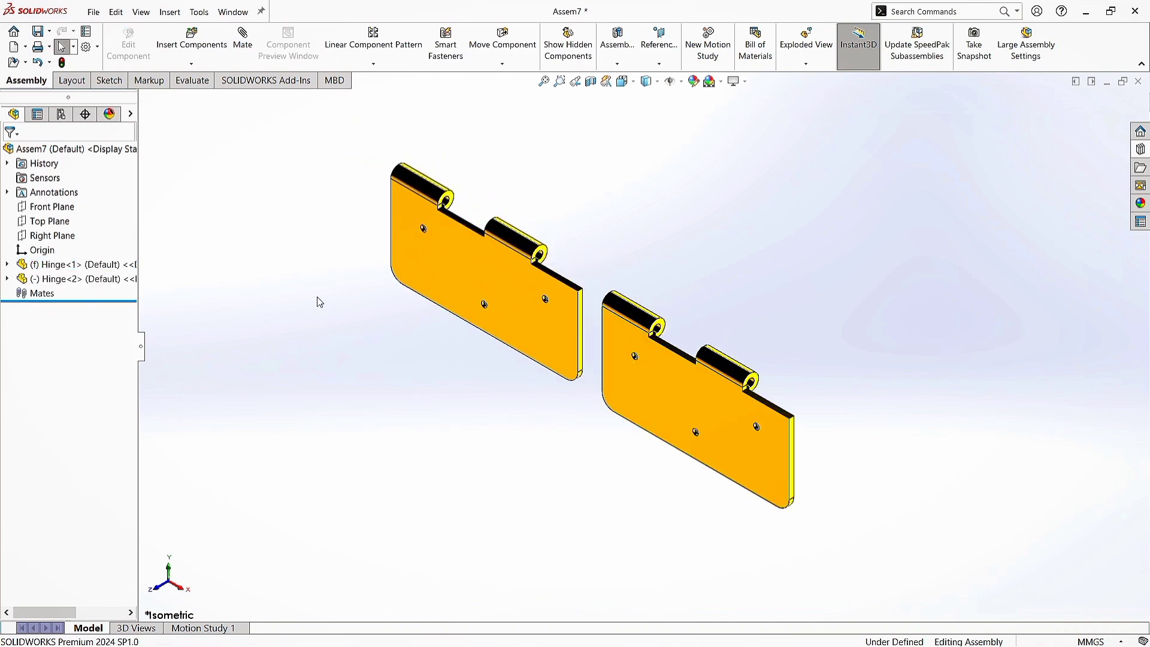
Move the copied hinge leaf farther away from the fixed leaf with Move Component.
{"action": "left_click", "coordinate": [490, 60]}
{"action": "left_click_drag", "start_coordinate": [519, 309], "coordinate": [432, 273]}
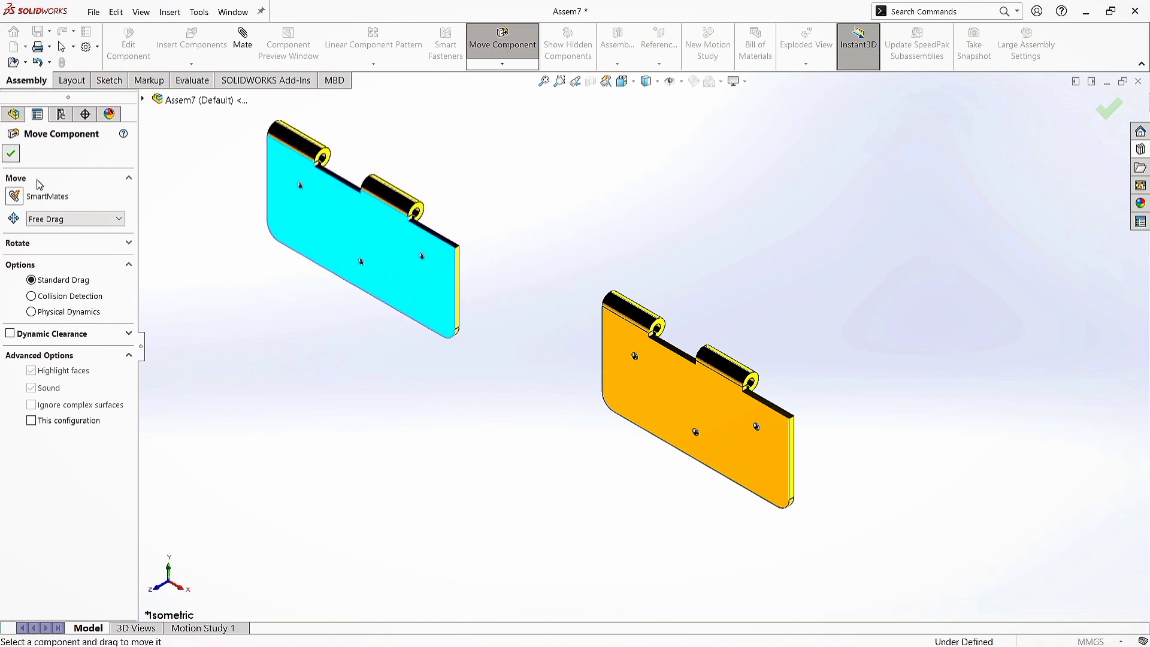
{"action": "key", "text": "Escape"}
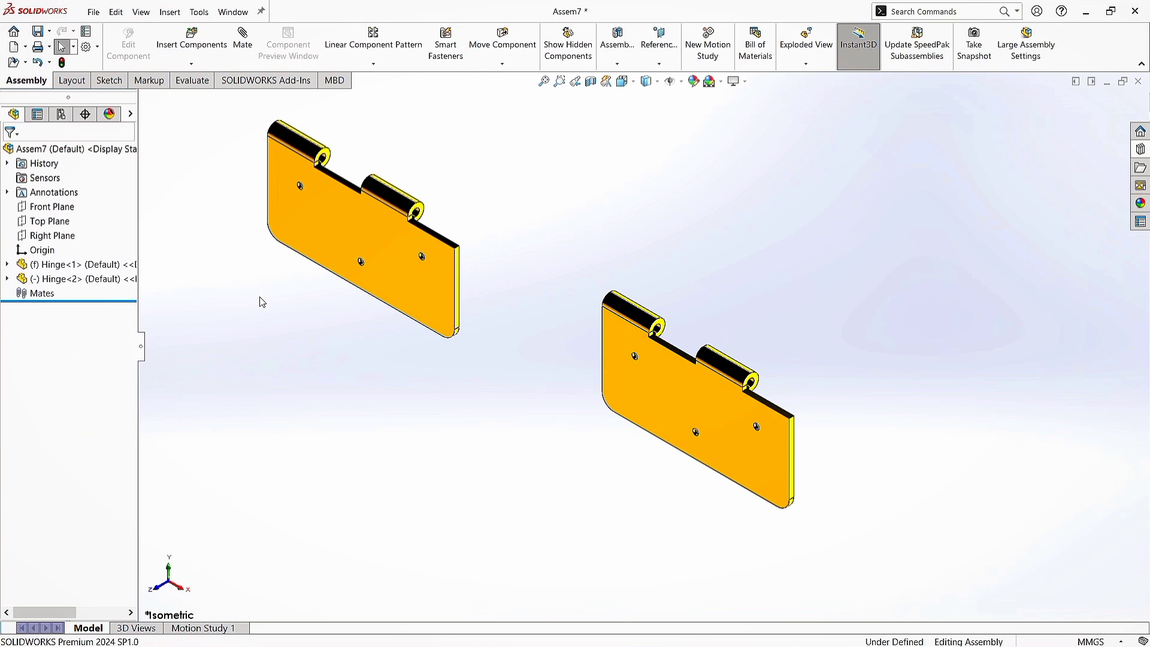
Rotate the copied hinge leaf freely so its knuckles point toward the fixed leaf.
{"action": "left_click", "coordinate": [505, 71]}
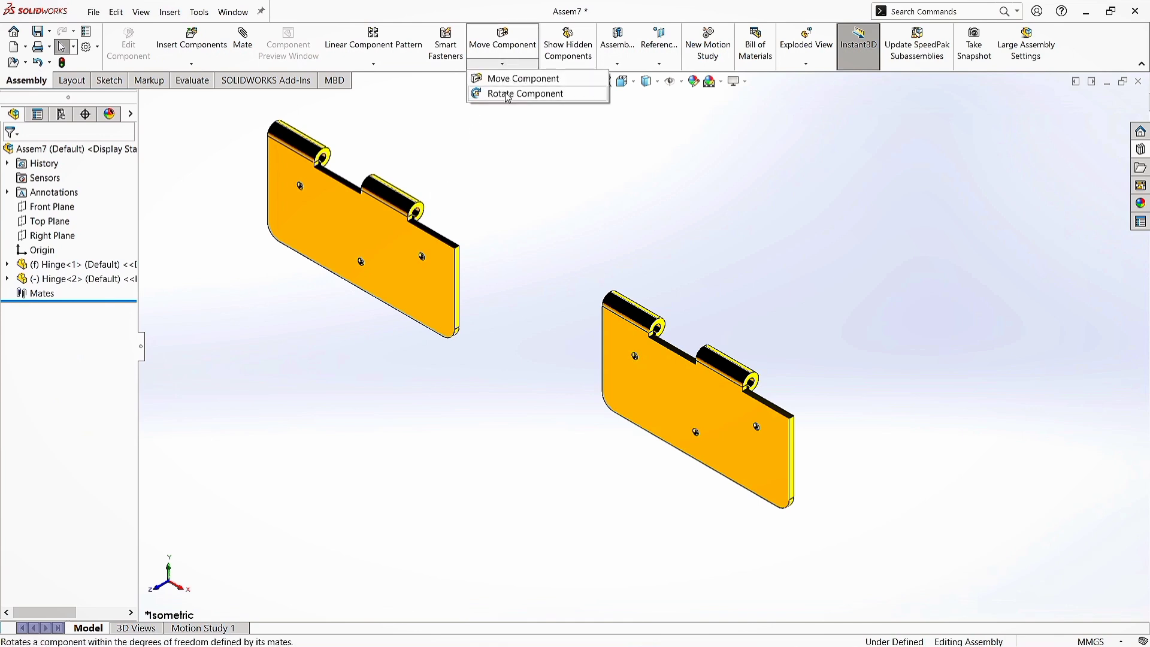
{"action": "left_click", "coordinate": [527, 93]}
{"action": "left_click_drag", "start_coordinate": [434, 303], "coordinate": [506, 321]}
{"action": "left_click", "coordinate": [502, 42]}
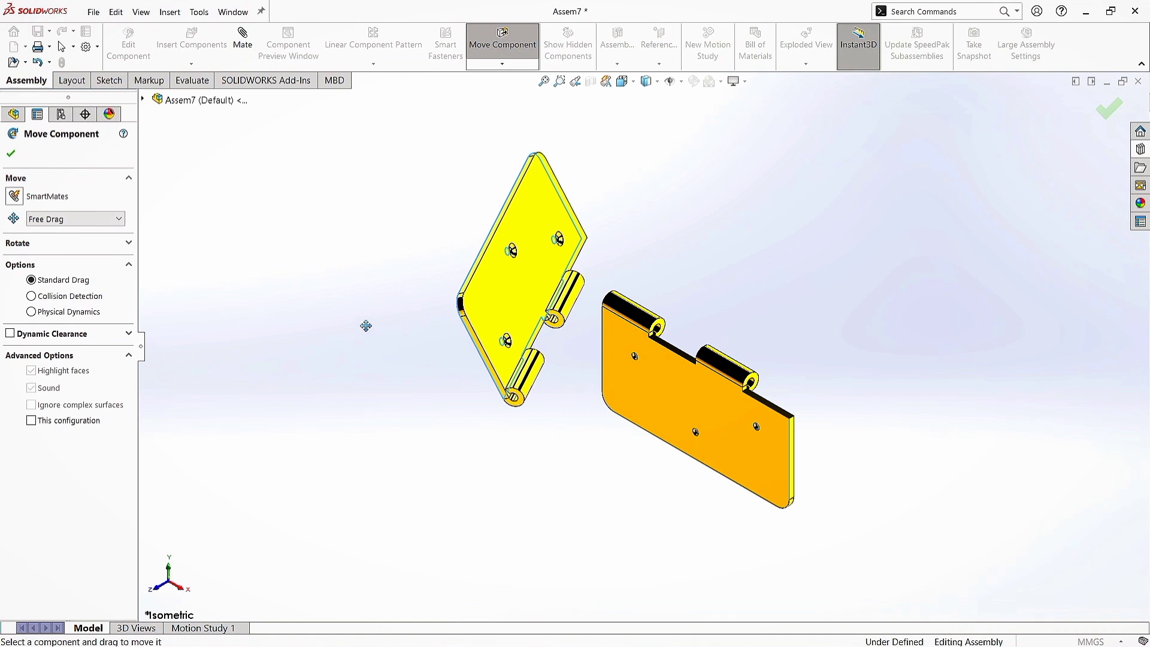
{"action": "right_click_drag", "start_coordinate": [514, 392], "coordinate": [391, 331]}
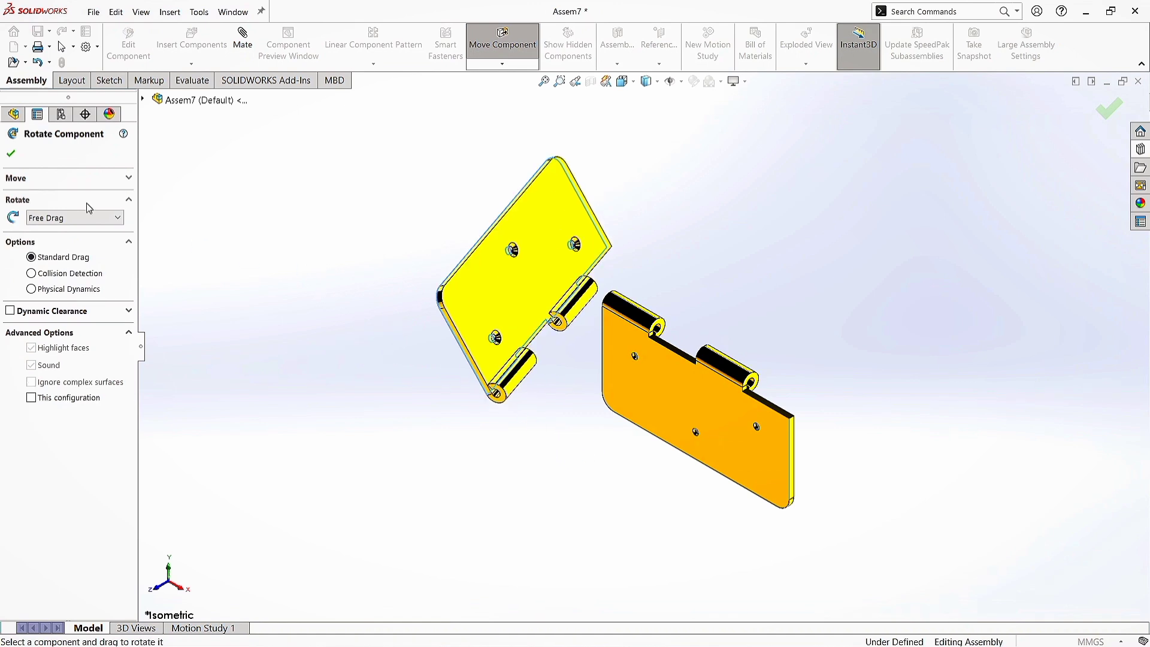
{"action": "left_click", "coordinate": [12, 154]}
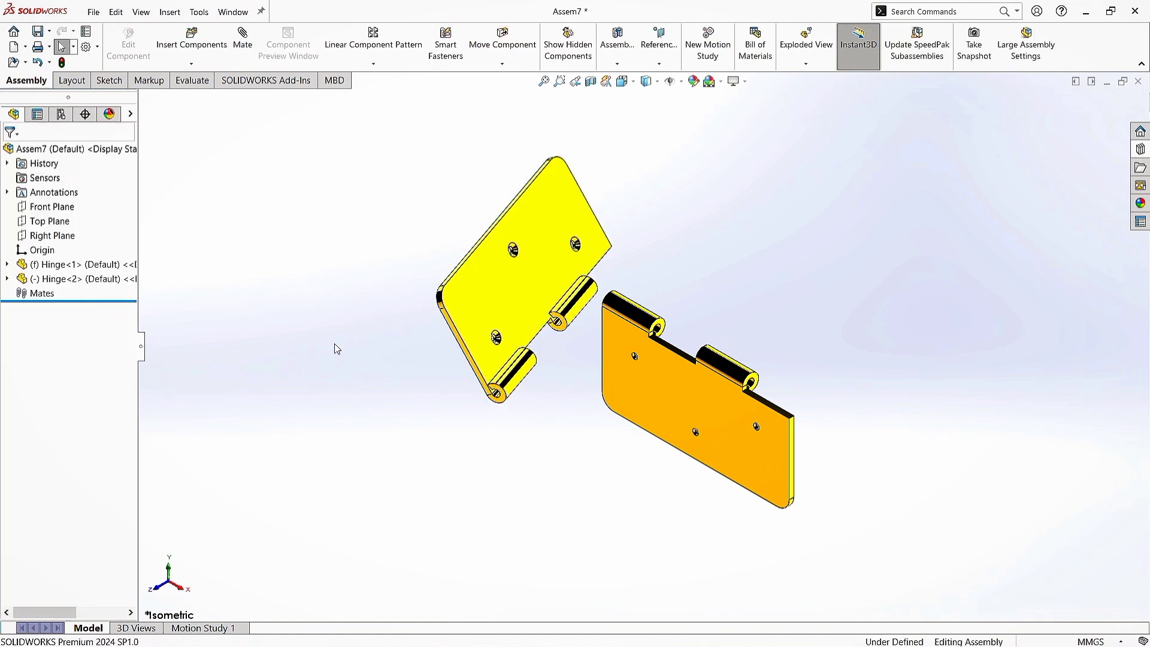
Set up a mechanical Hinge mate with a cylindrical knuckle face of each leaf as the concentric selections.
{"action": "left_click", "coordinate": [243, 41]}
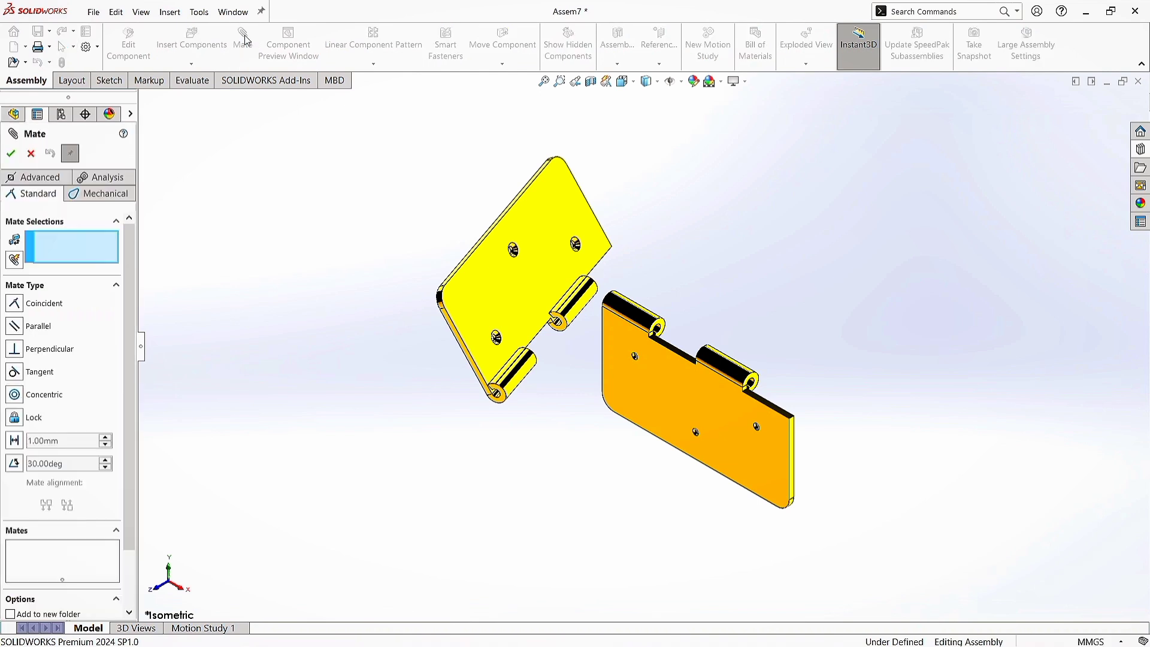
{"action": "left_click", "coordinate": [117, 194]}
{"action": "left_click", "coordinate": [15, 344]}
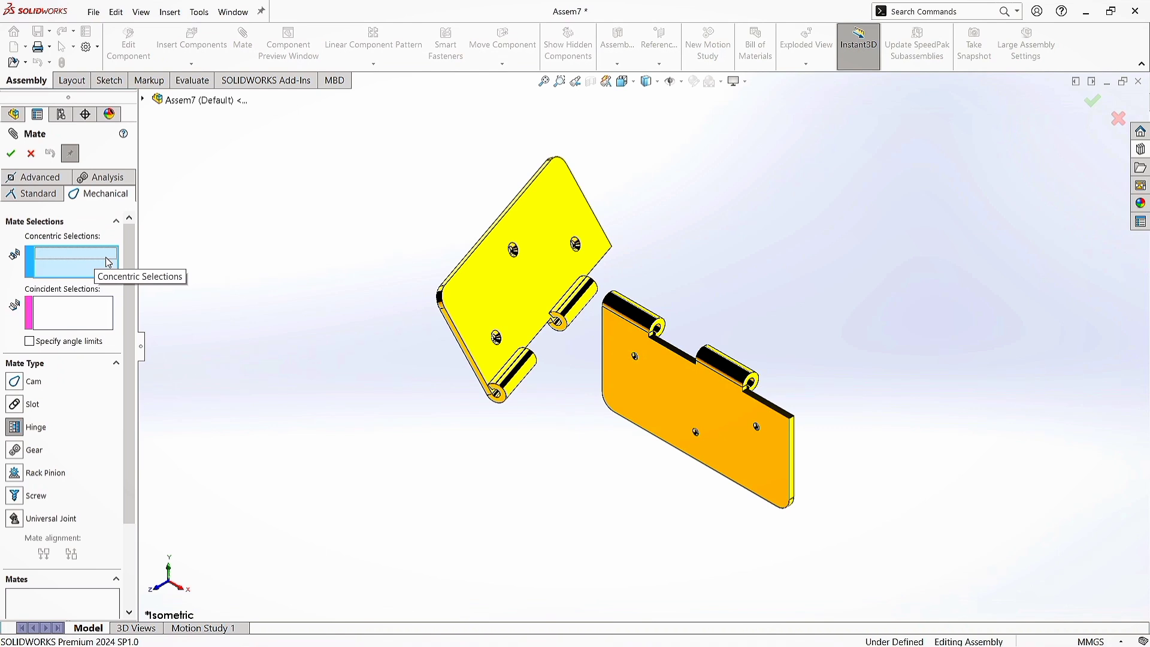
{"action": "left_click", "coordinate": [508, 389]}
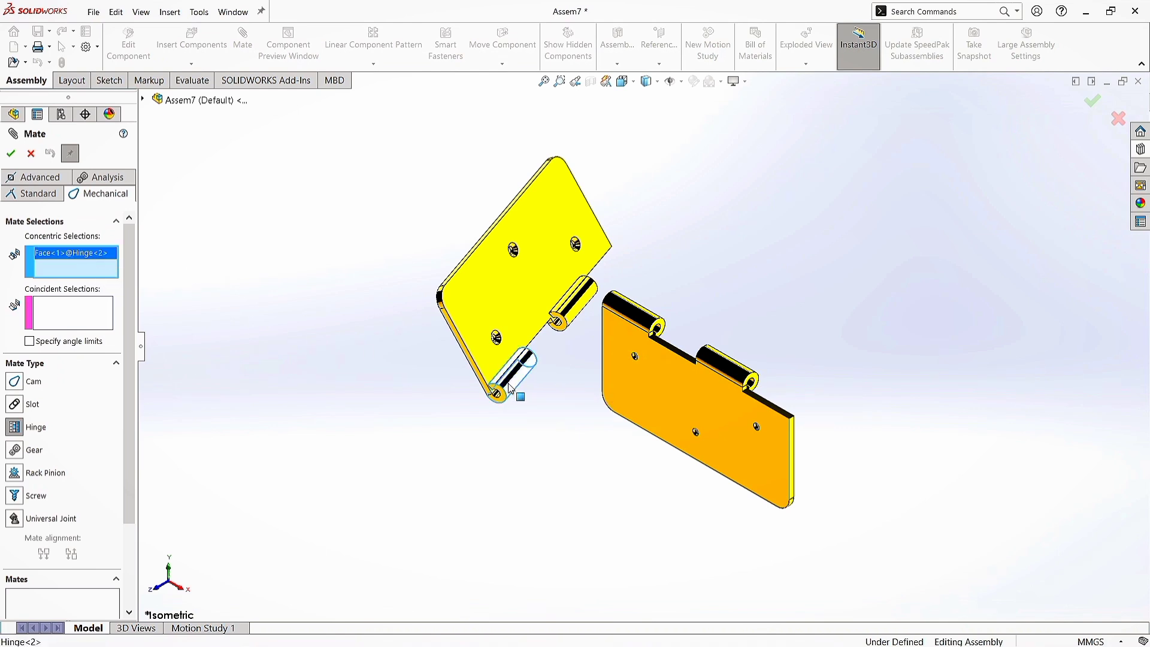
{"action": "scroll", "coordinate": [751, 390], "scroll_direction": "down", "scroll_amount": 1}
{"action": "left_click", "coordinate": [750, 387]}
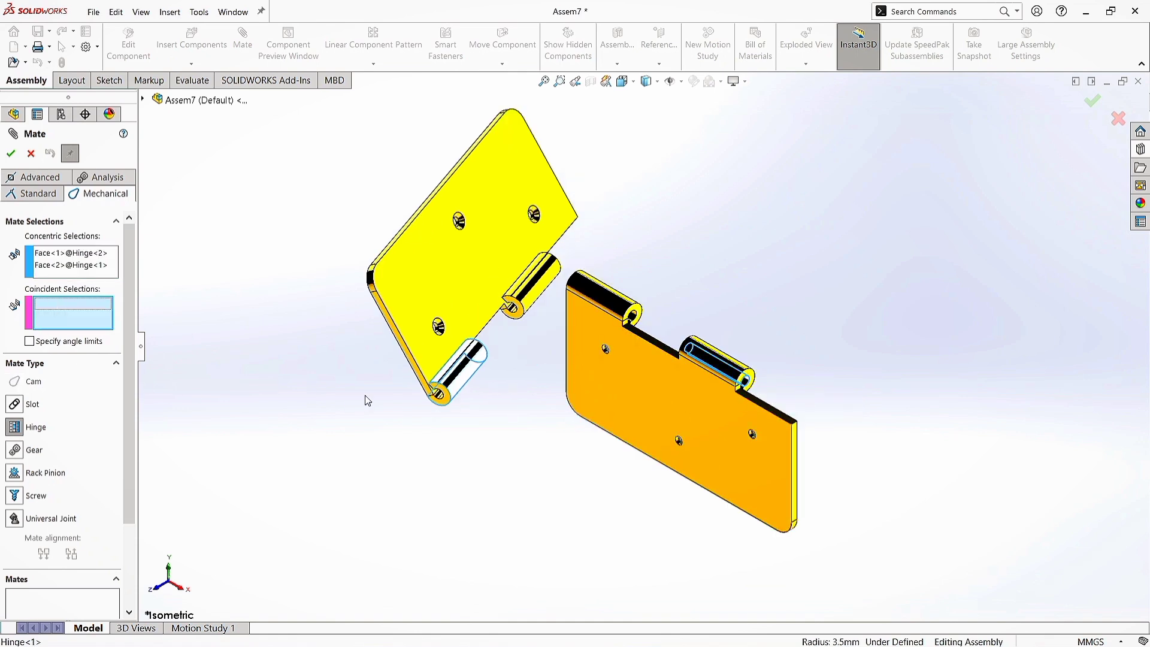
Choose the narrow side faces of both leaves as the coincident selections and apply the Hinge mate.
{"action": "left_click", "coordinate": [400, 356]}
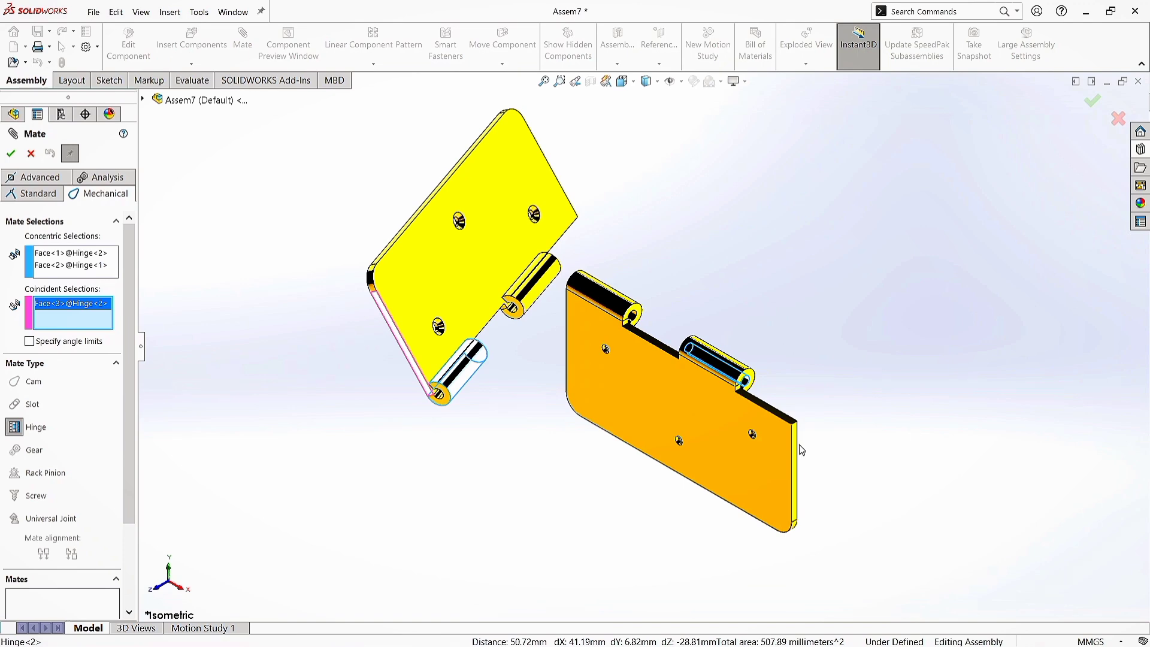
{"action": "left_click", "coordinate": [797, 464]}
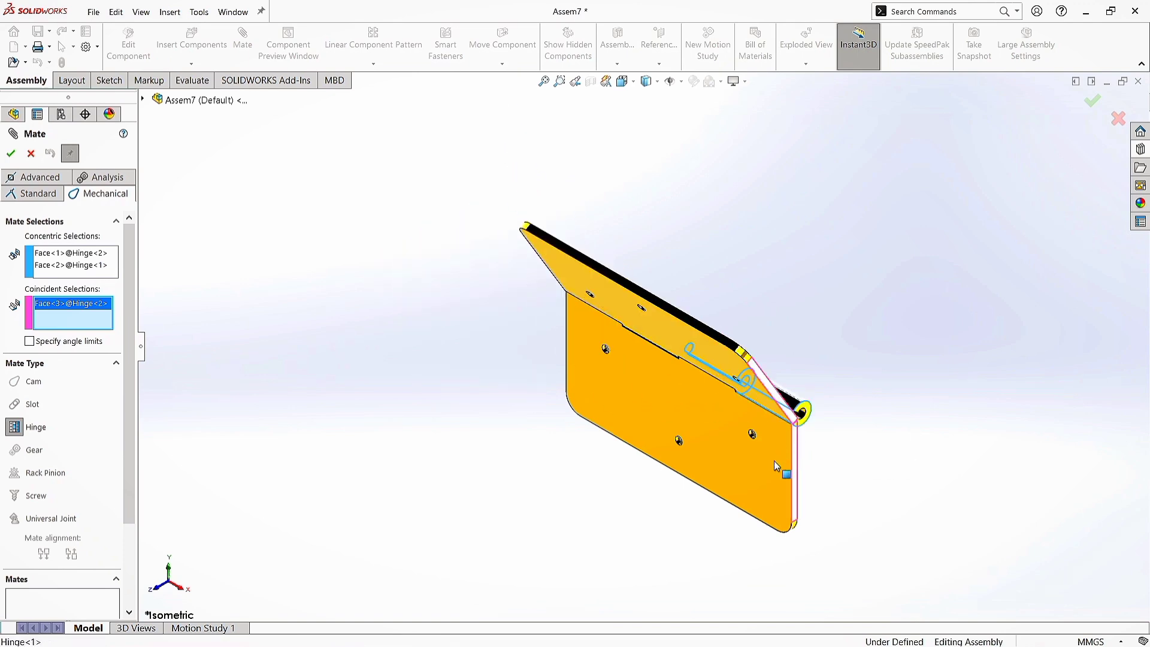
{"action": "left_click", "coordinate": [775, 461]}
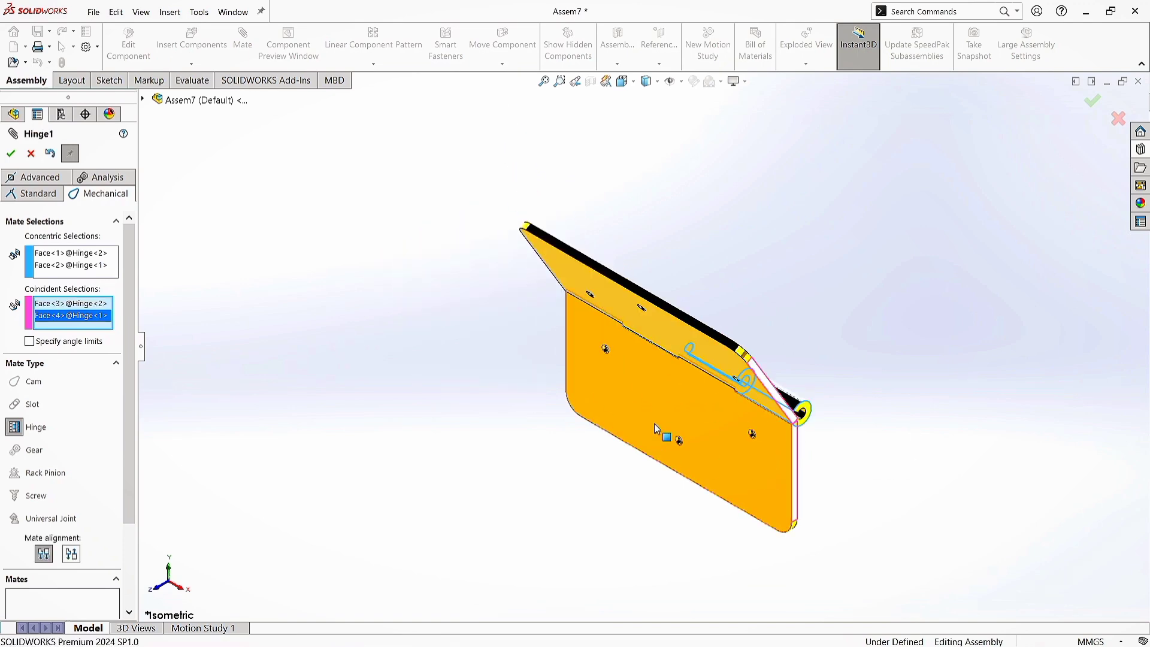
{"action": "left_click", "coordinate": [11, 154]}
{"action": "middle_click_drag", "start_coordinate": [881, 493], "coordinate": [749, 551]}
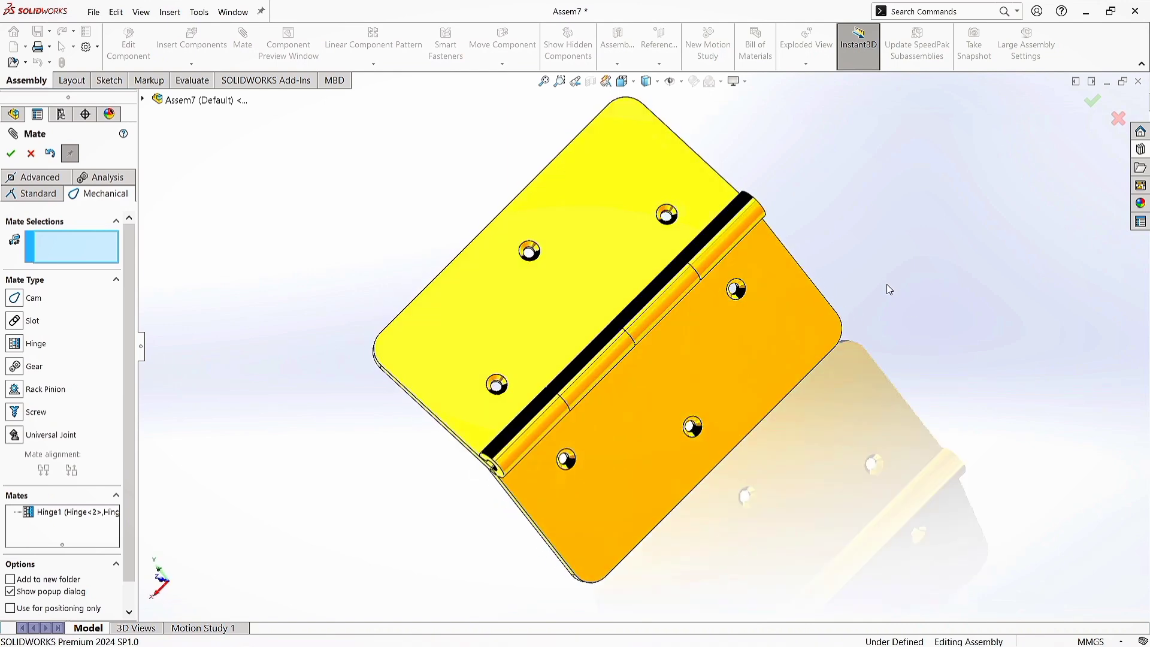
{"action": "scroll", "coordinate": [876, 330], "scroll_direction": "up", "scroll_amount": 2}
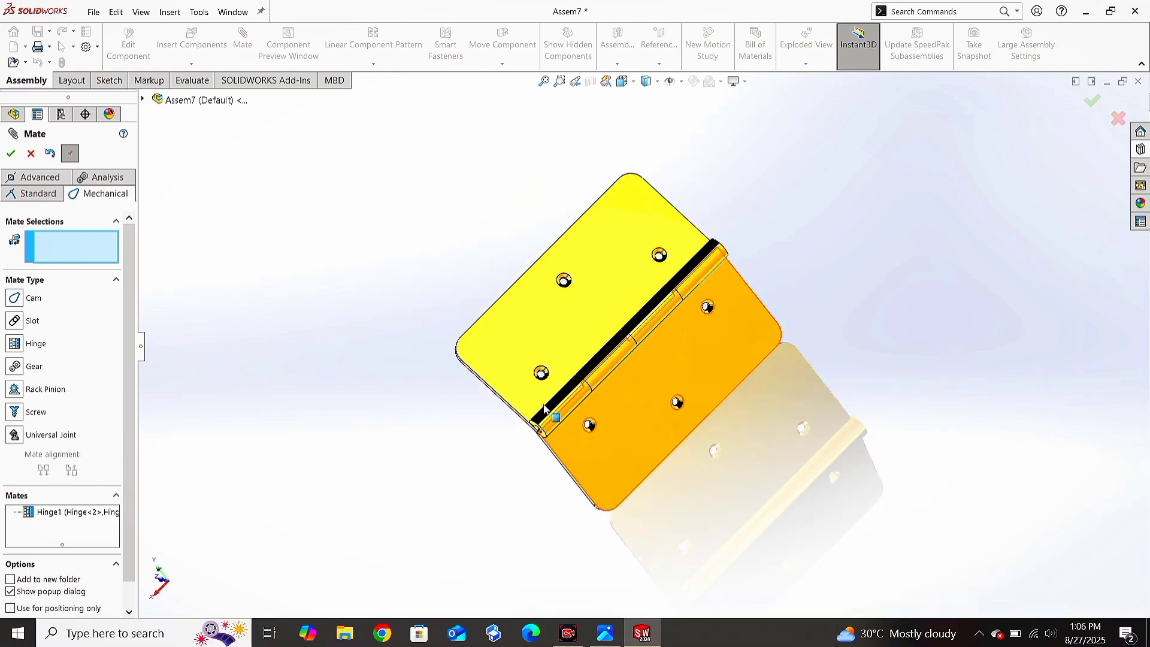
{"action": "left_click", "coordinate": [11, 153]}
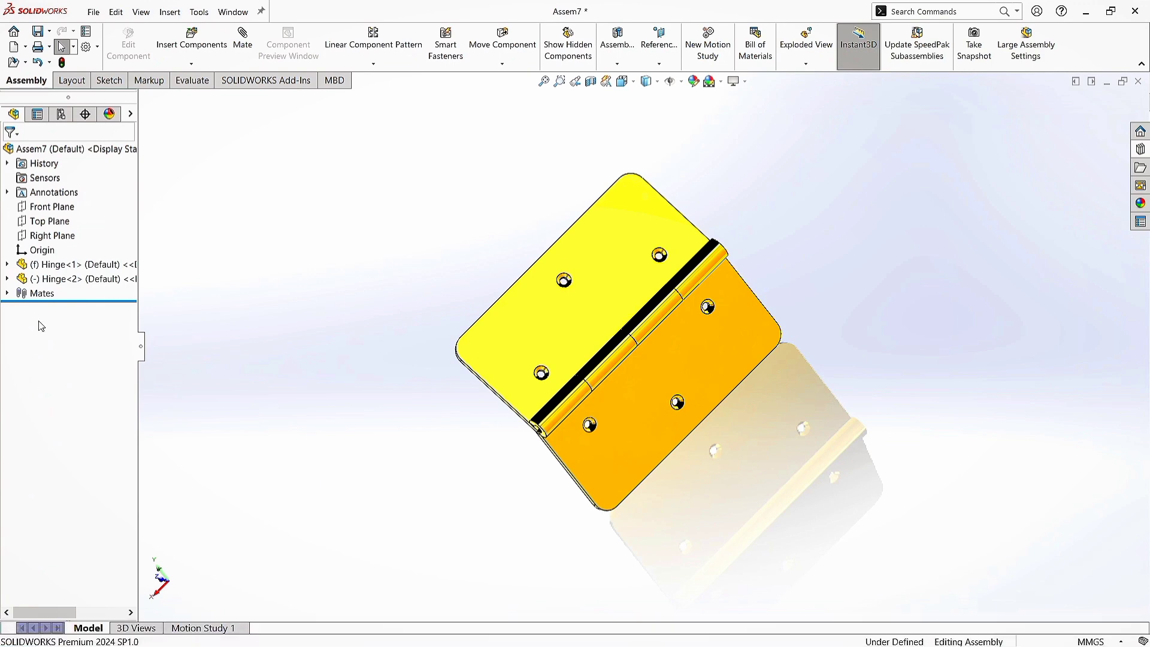
Insert the pin part from the Haroon Doc folder and place it beside the hinge.
{"action": "scroll", "coordinate": [445, 483], "scroll_direction": "up", "scroll_amount": 2}
{"action": "middle_click_drag", "start_coordinate": [446, 483], "coordinate": [495, 407]}
{"action": "scroll", "coordinate": [604, 343], "scroll_direction": "down", "scroll_amount": 2}
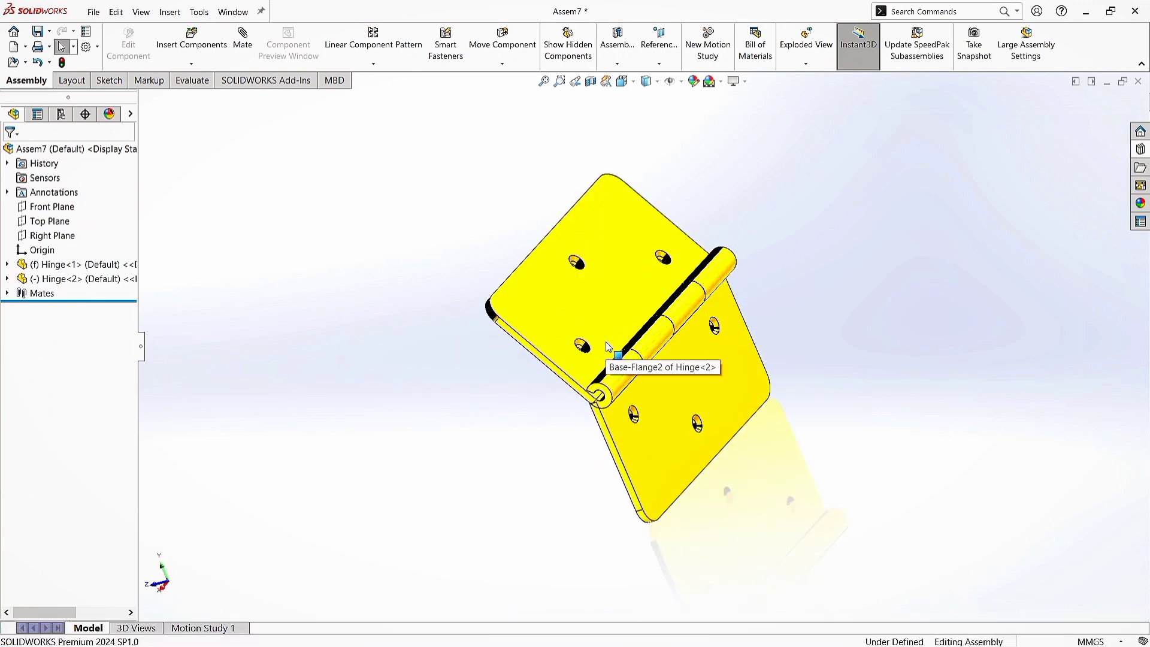
{"action": "left_click", "coordinate": [183, 39]}
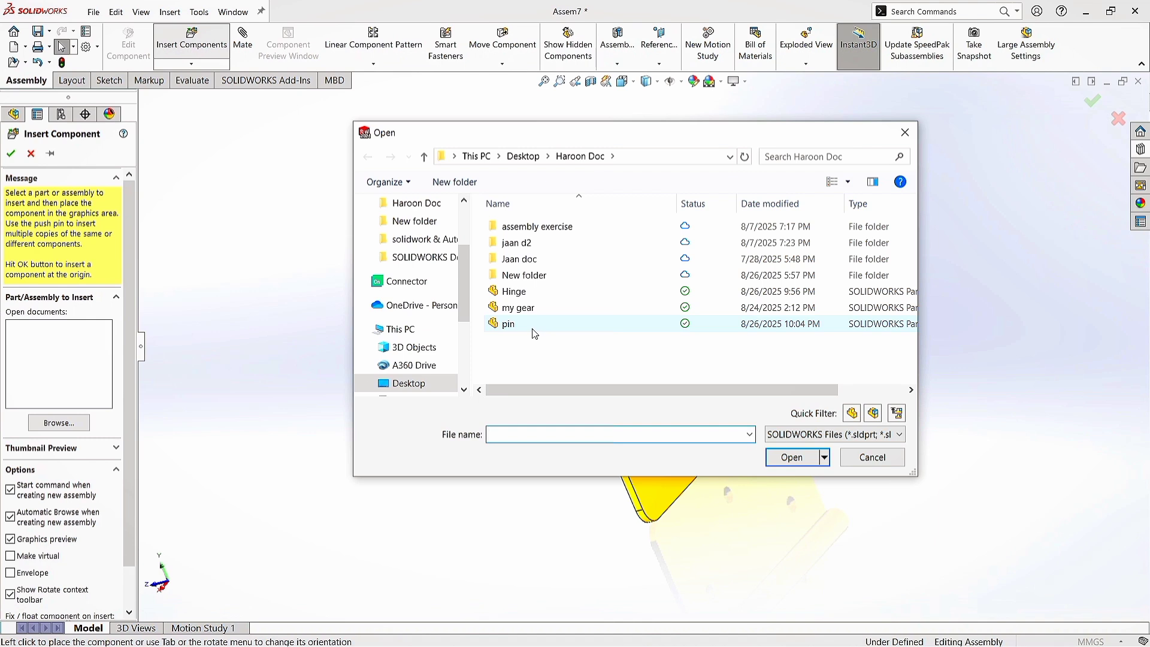
{"action": "left_click", "coordinate": [534, 330]}
{"action": "left_click", "coordinate": [795, 458]}
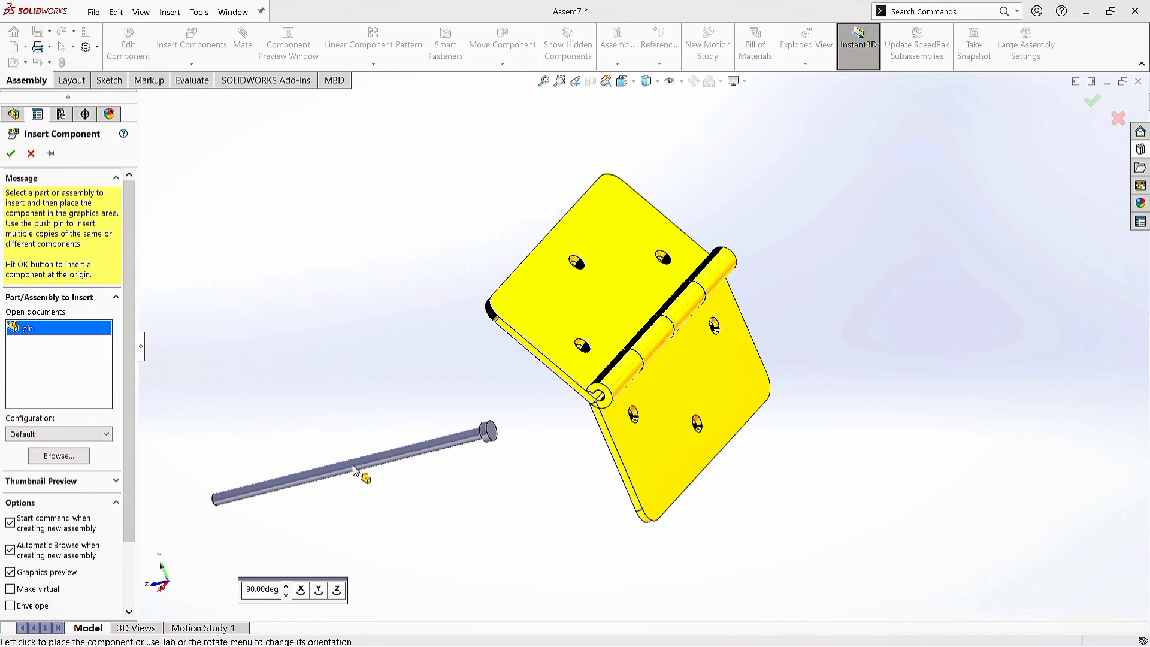
{"action": "left_click", "coordinate": [353, 465]}
Rotate the pin freely so its headless end points toward the hinge knuckles.
{"action": "left_click", "coordinate": [502, 64]}
{"action": "left_click", "coordinate": [521, 93]}
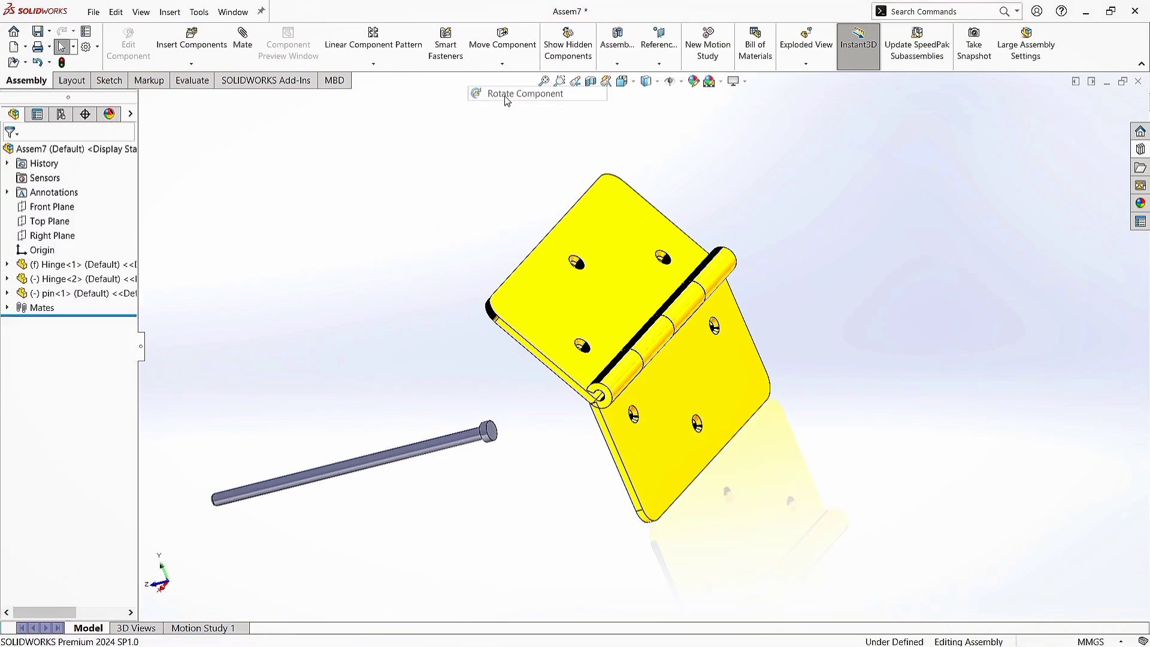
{"action": "left_click_drag", "start_coordinate": [475, 433], "coordinate": [302, 350]}
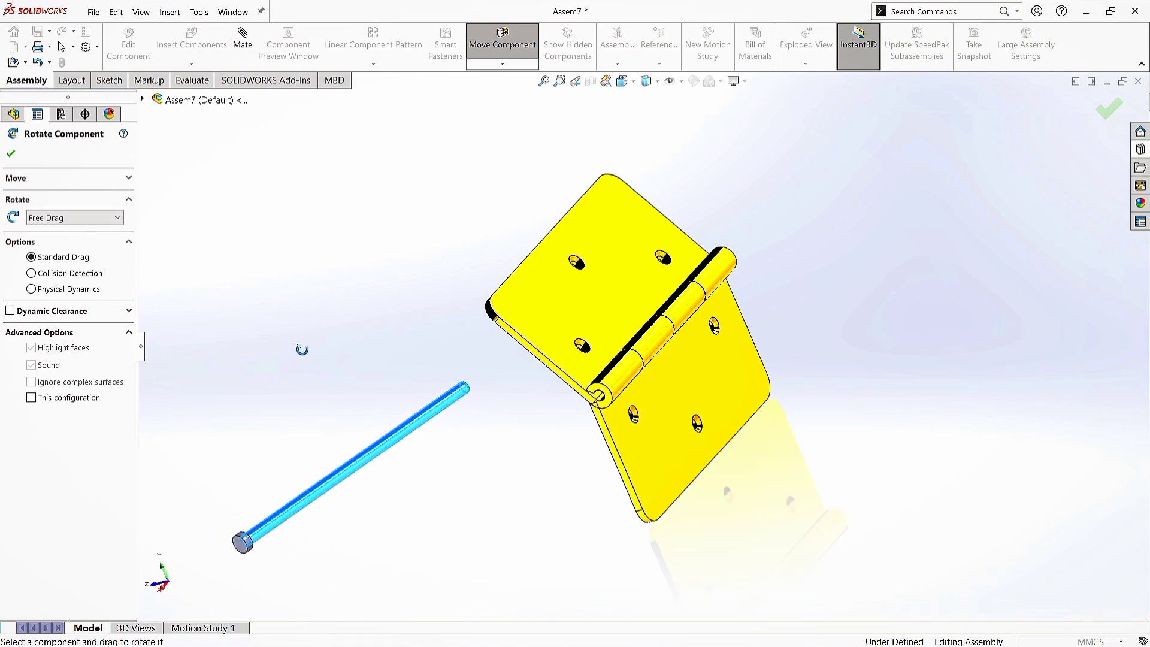
{"action": "left_click", "coordinate": [12, 154]}
Add a Concentric mate between the circular edge at the pin's headless end and the end knuckle's circular edge.
{"action": "middle_click_drag", "start_coordinate": [760, 490], "coordinate": [745, 488]}
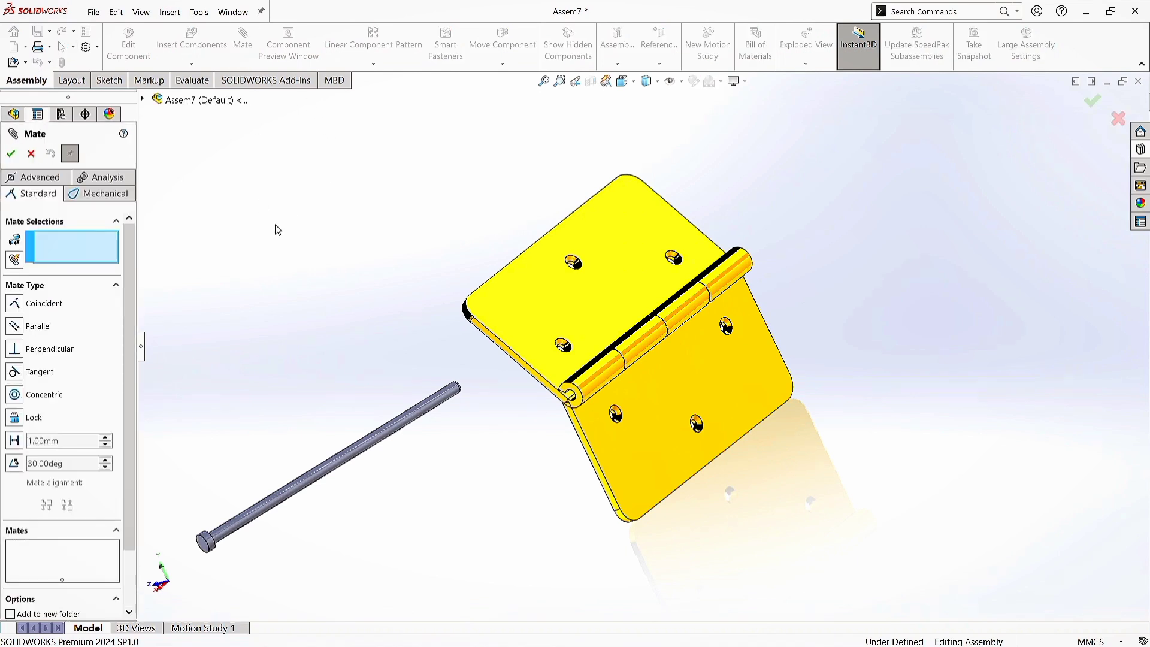
{"action": "left_click", "coordinate": [14, 395]}
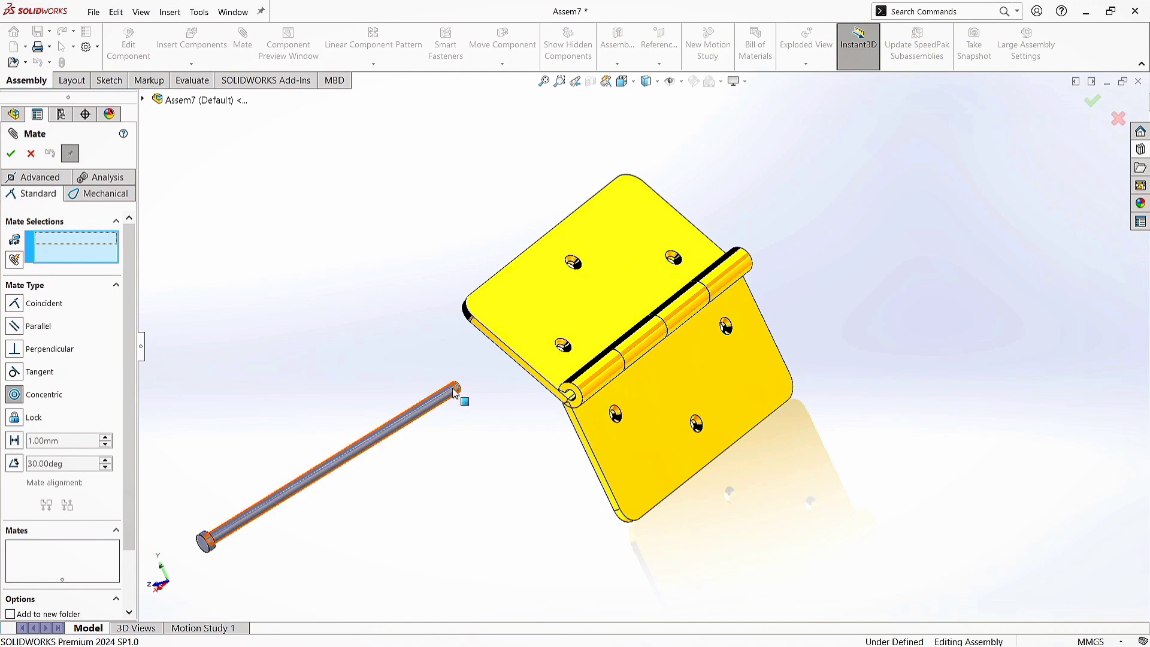
{"action": "middle_click_drag", "start_coordinate": [484, 389], "coordinate": [466, 391]}
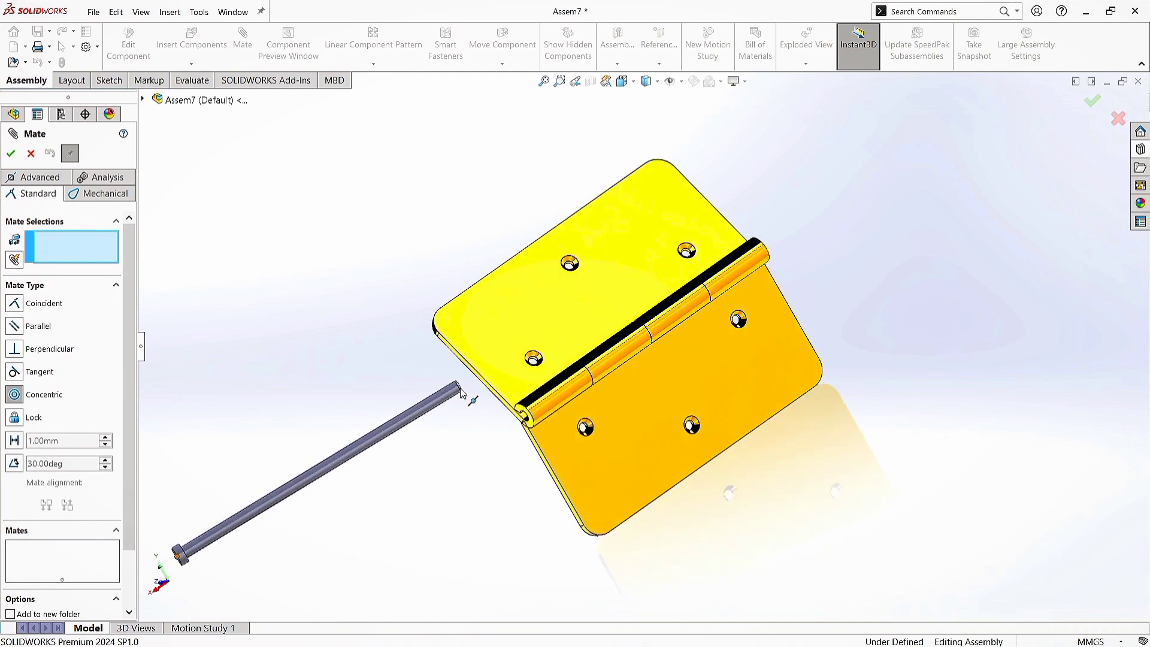
{"action": "left_click", "coordinate": [458, 390]}
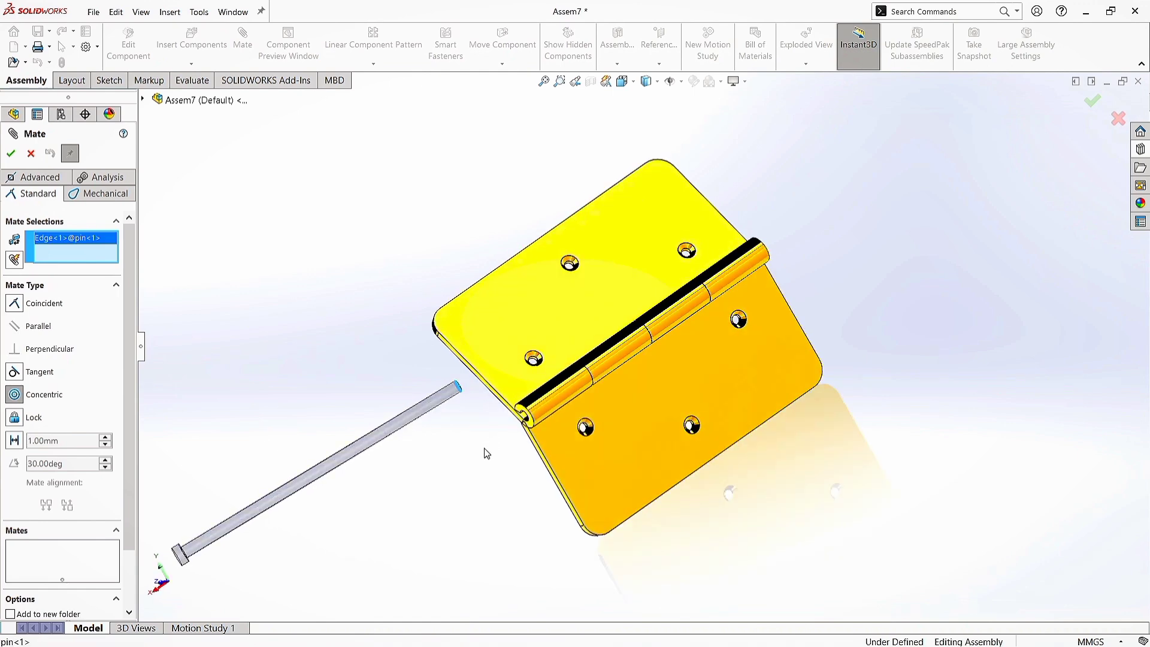
{"action": "middle_click_drag", "start_coordinate": [485, 453], "coordinate": [554, 438]}
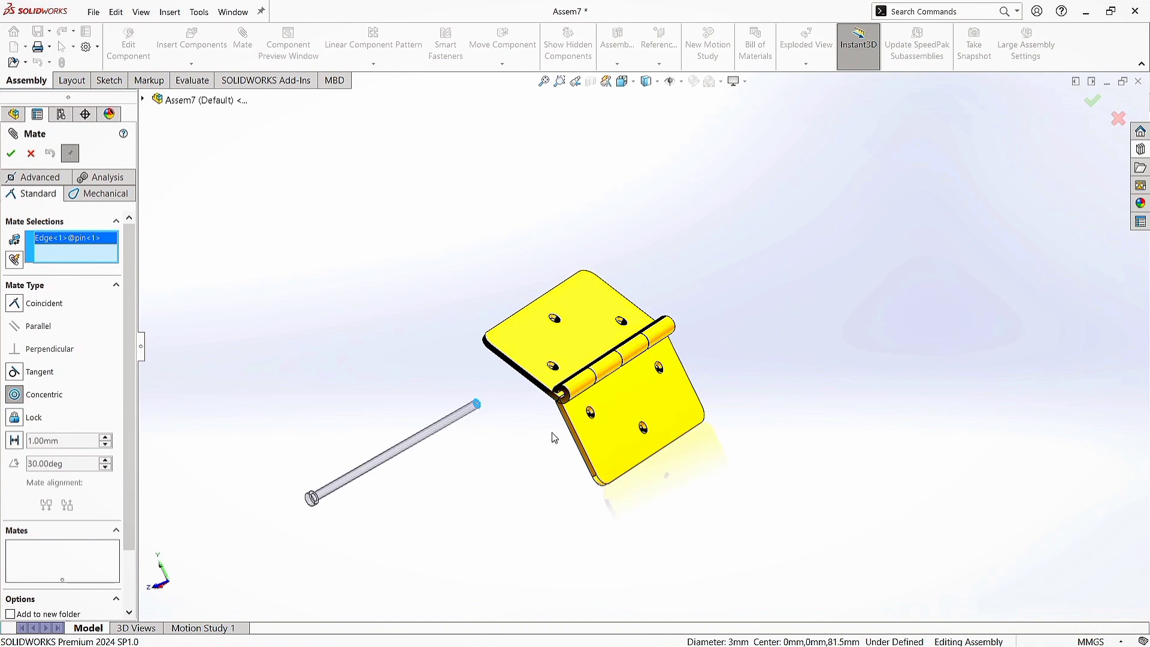
{"action": "left_click", "coordinate": [564, 401]}
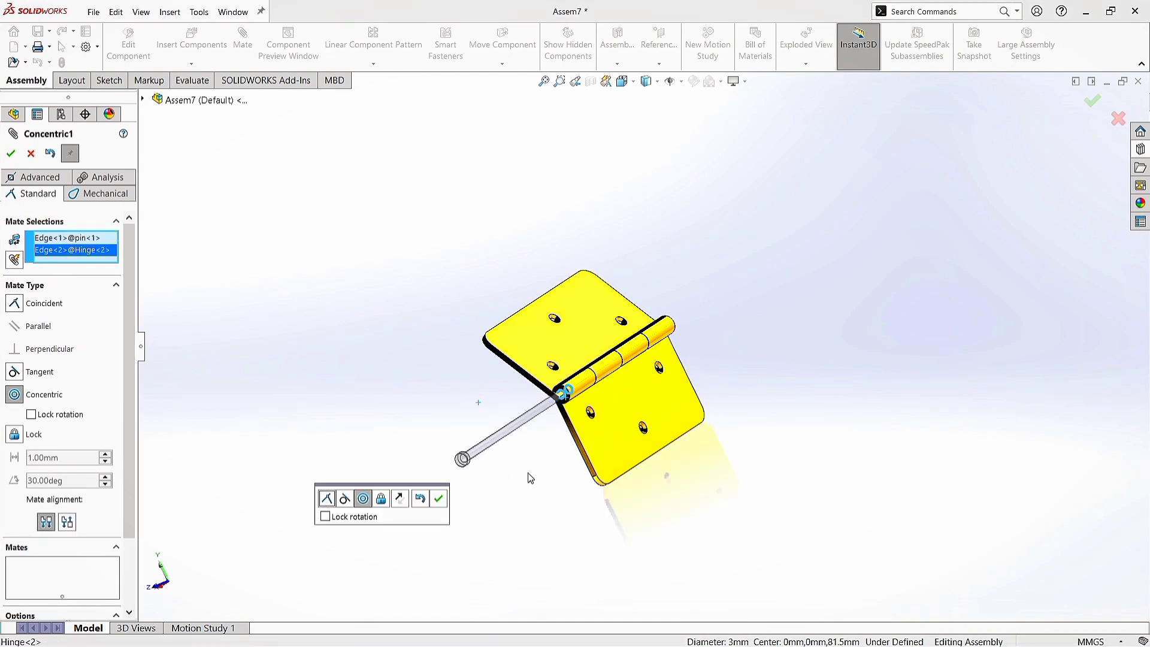
{"action": "left_click", "coordinate": [440, 501]}
Slide the pin along its axis into the knuckles until its head is just outside the end knuckle.
{"action": "middle_click_drag", "start_coordinate": [819, 378], "coordinate": [783, 462]}
{"action": "scroll", "coordinate": [598, 340], "scroll_direction": "down", "scroll_amount": 3}
{"action": "scroll", "coordinate": [634, 338], "scroll_direction": "up", "scroll_amount": 2}
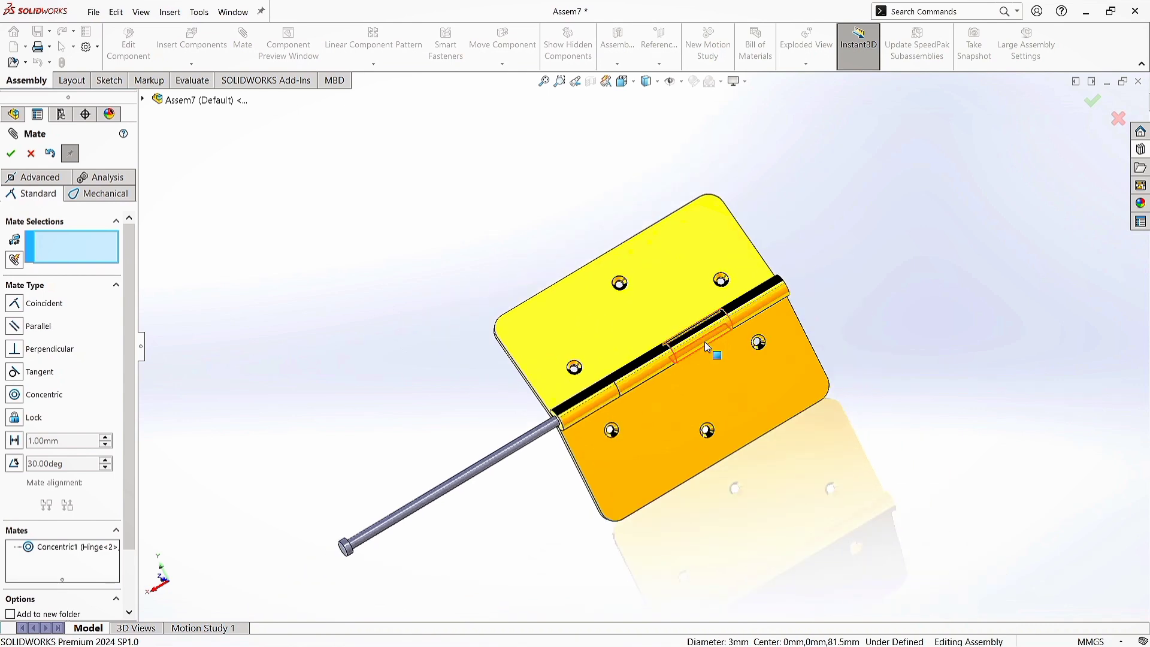
{"action": "left_click_drag", "start_coordinate": [423, 502], "coordinate": [454, 488]}
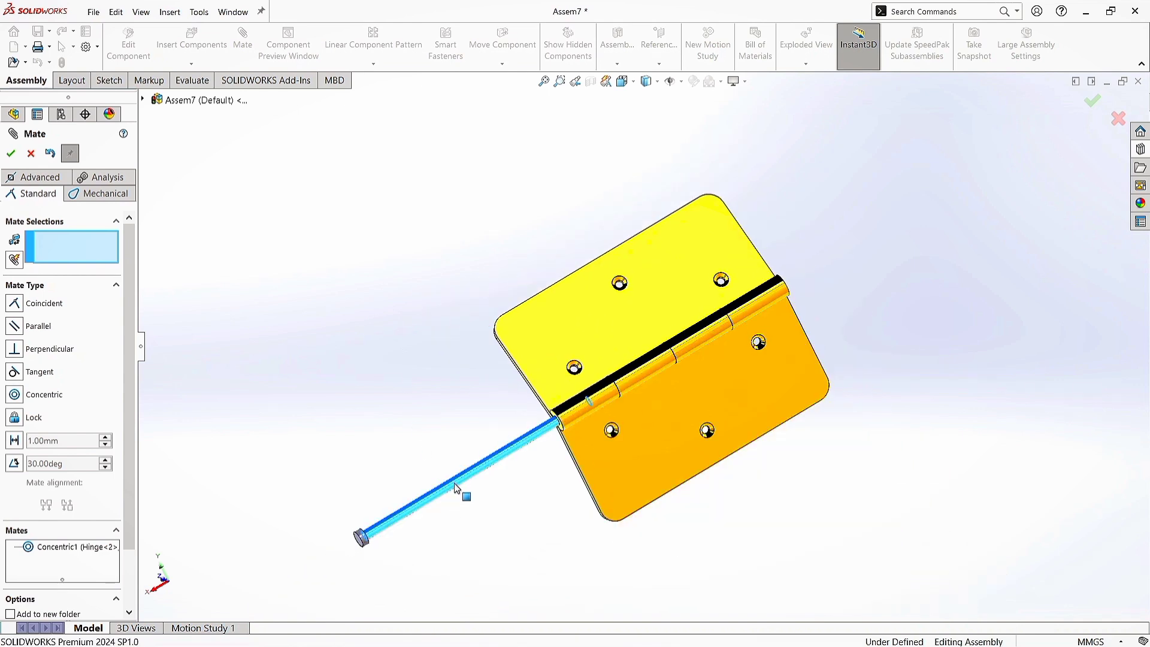
{"action": "left_click_drag", "start_coordinate": [635, 400], "coordinate": [634, 400]}
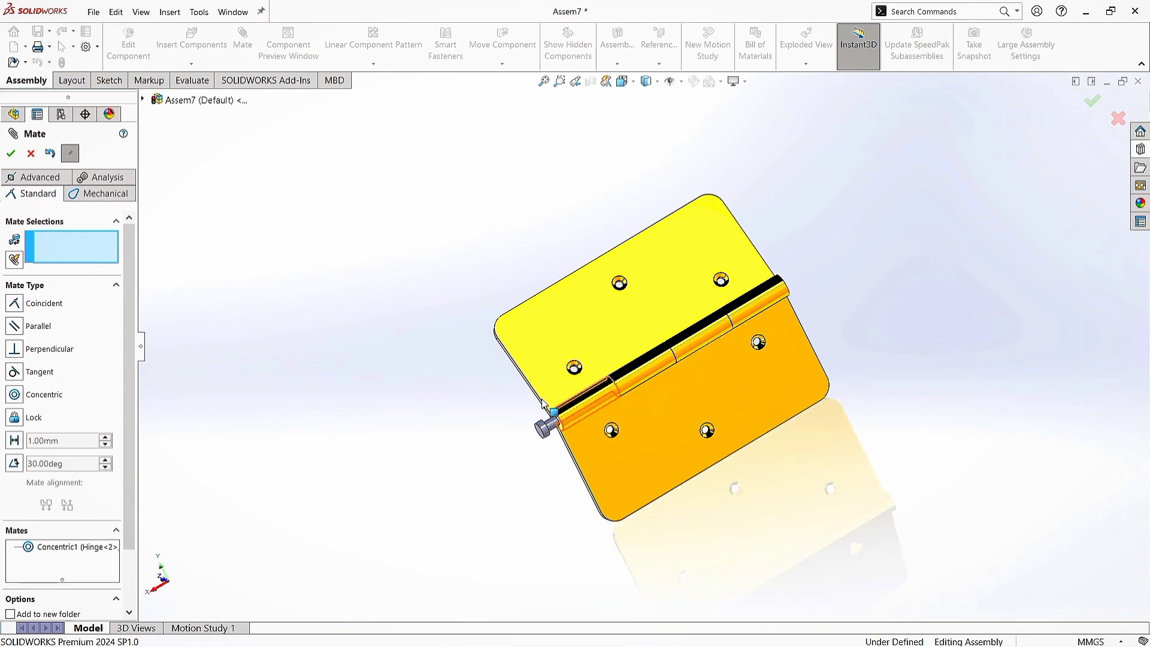
{"action": "middle_click_drag", "start_coordinate": [512, 508], "coordinate": [545, 467]}
{"action": "scroll", "coordinate": [572, 449], "scroll_direction": "down", "scroll_amount": 2}
{"action": "scroll", "coordinate": [830, 151], "scroll_direction": "down", "scroll_amount": 1}
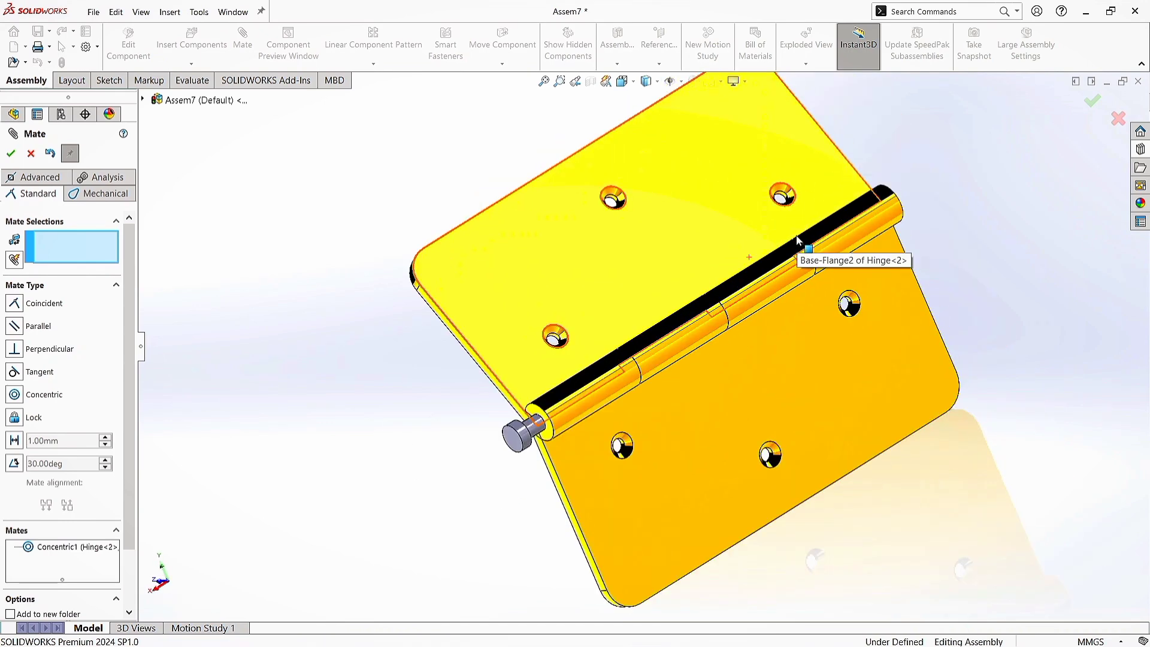
Add a Coincident mate between the end knuckle's outer face and the underside of the pin head, and finish mating.
{"action": "scroll", "coordinate": [819, 200], "scroll_direction": "up", "scroll_amount": 1}
{"action": "left_click", "coordinate": [542, 420]}
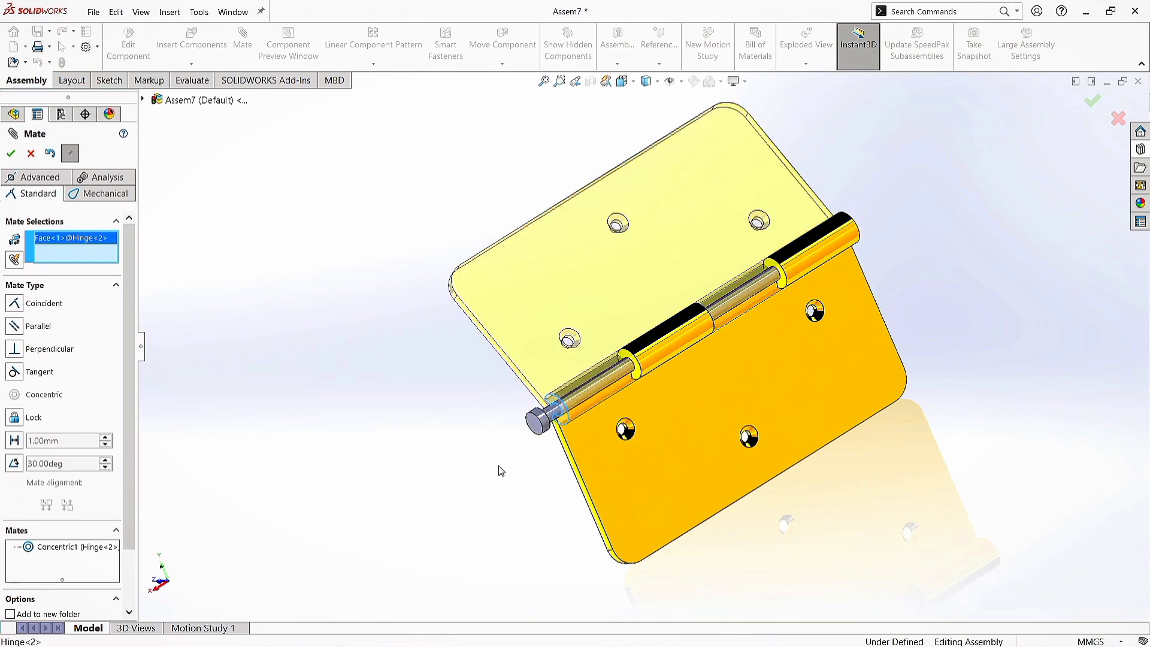
{"action": "middle_click_drag", "start_coordinate": [849, 498], "coordinate": [681, 470]}
{"action": "scroll", "coordinate": [517, 421], "scroll_direction": "down", "scroll_amount": 2}
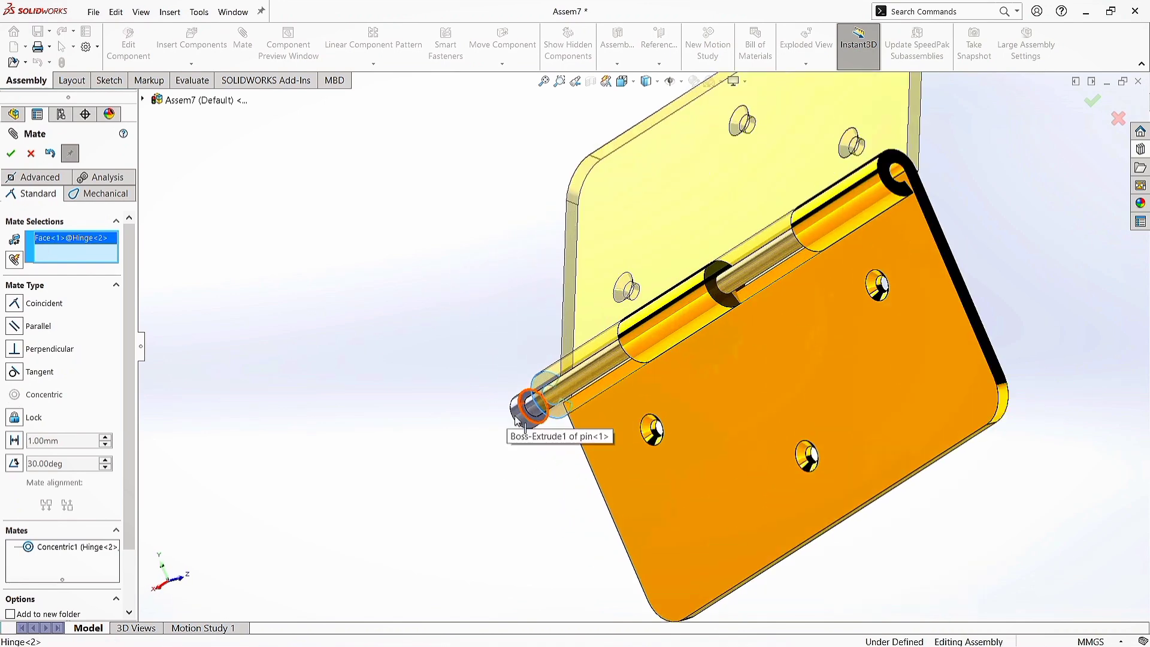
{"action": "scroll", "coordinate": [680, 402], "scroll_direction": "up", "scroll_amount": 2}
{"action": "scroll", "coordinate": [891, 154], "scroll_direction": "down", "scroll_amount": 1}
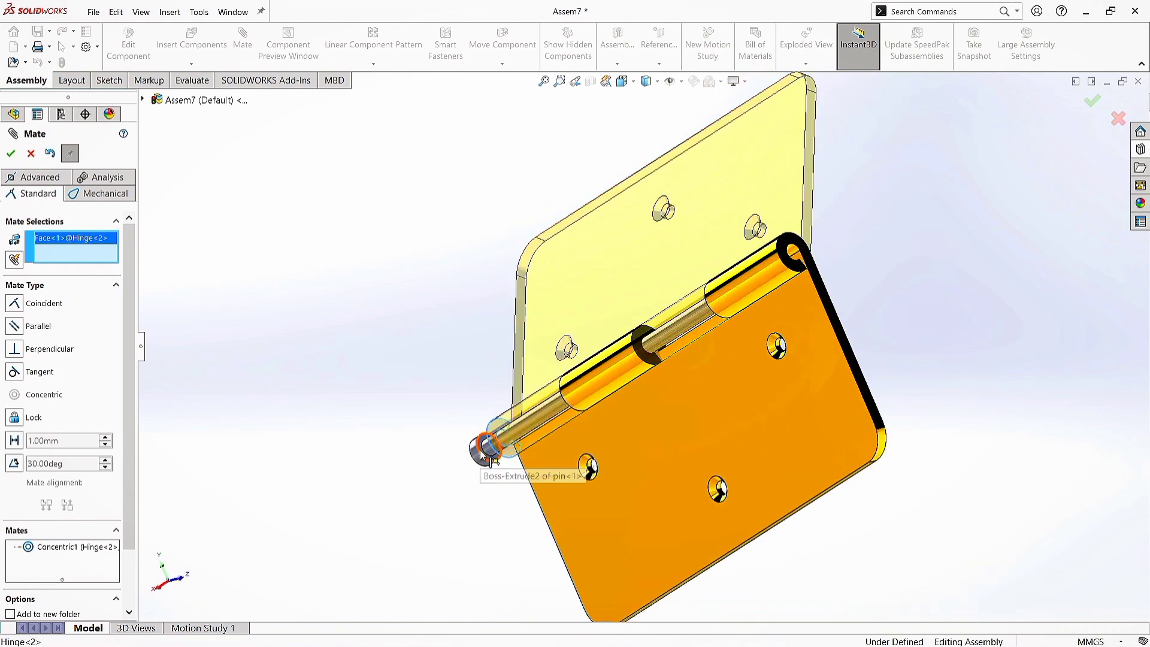
{"action": "left_click", "coordinate": [487, 449]}
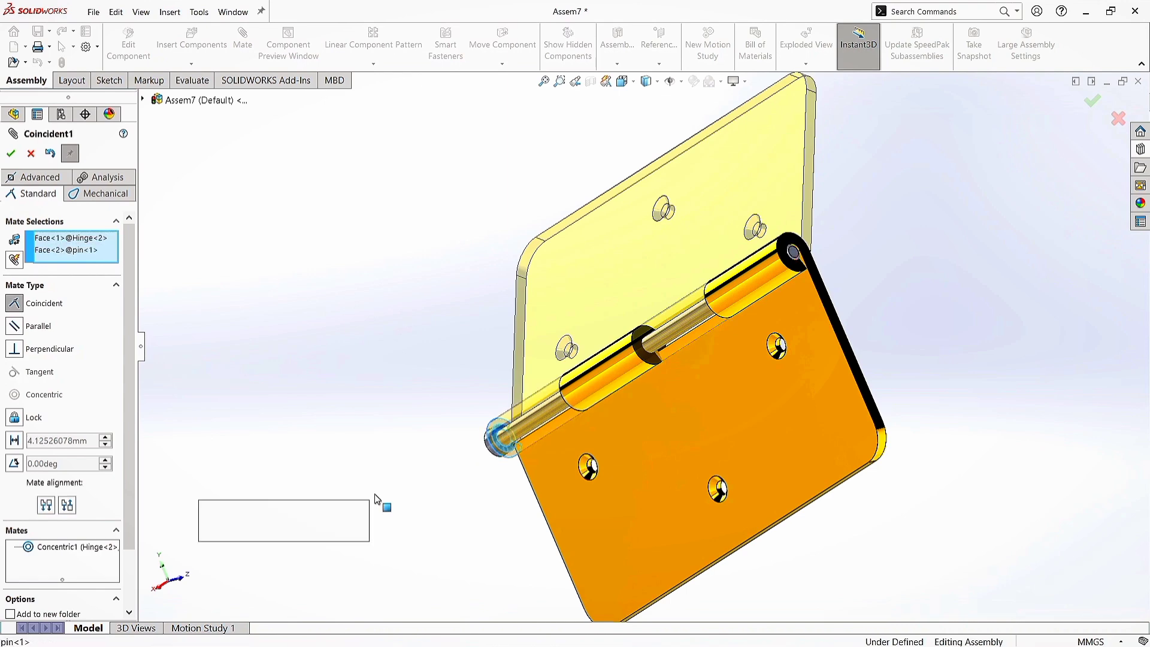
{"action": "left_click", "coordinate": [359, 514]}
{"action": "middle_click_drag", "start_coordinate": [736, 451], "coordinate": [1031, 383]}
{"action": "scroll", "coordinate": [860, 372], "scroll_direction": "up", "scroll_amount": 3}
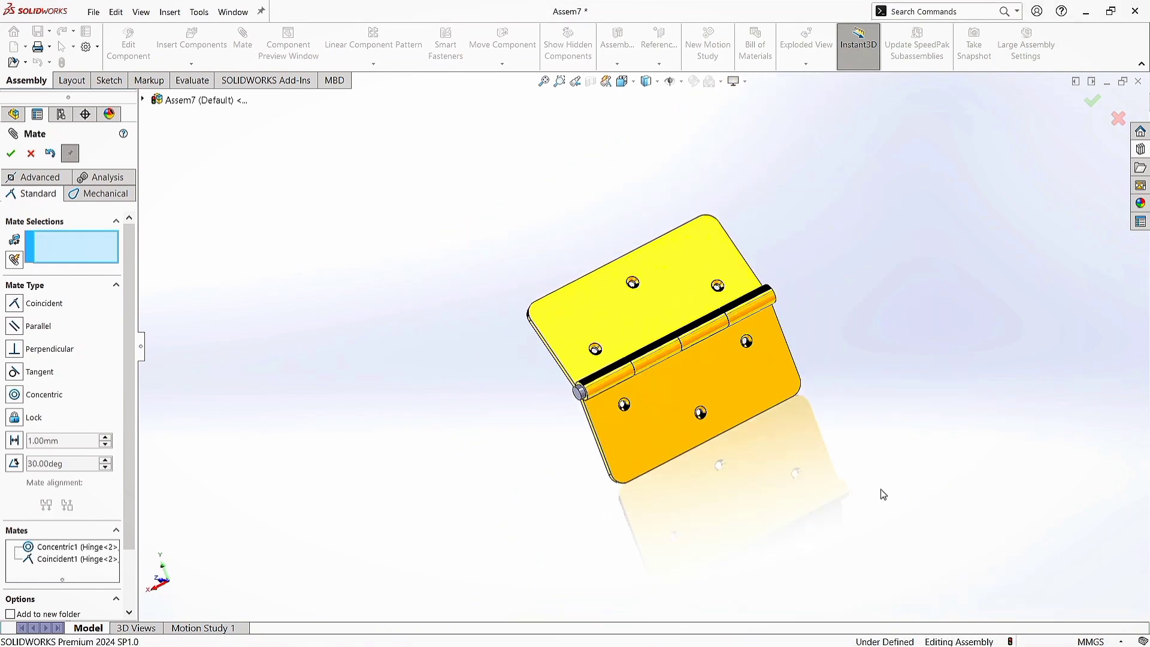
{"action": "left_click", "coordinate": [11, 153]}
Swing the movable hinge leaf about the pin to check its rotation.
{"action": "scroll", "coordinate": [713, 321], "scroll_direction": "down", "scroll_amount": 3}
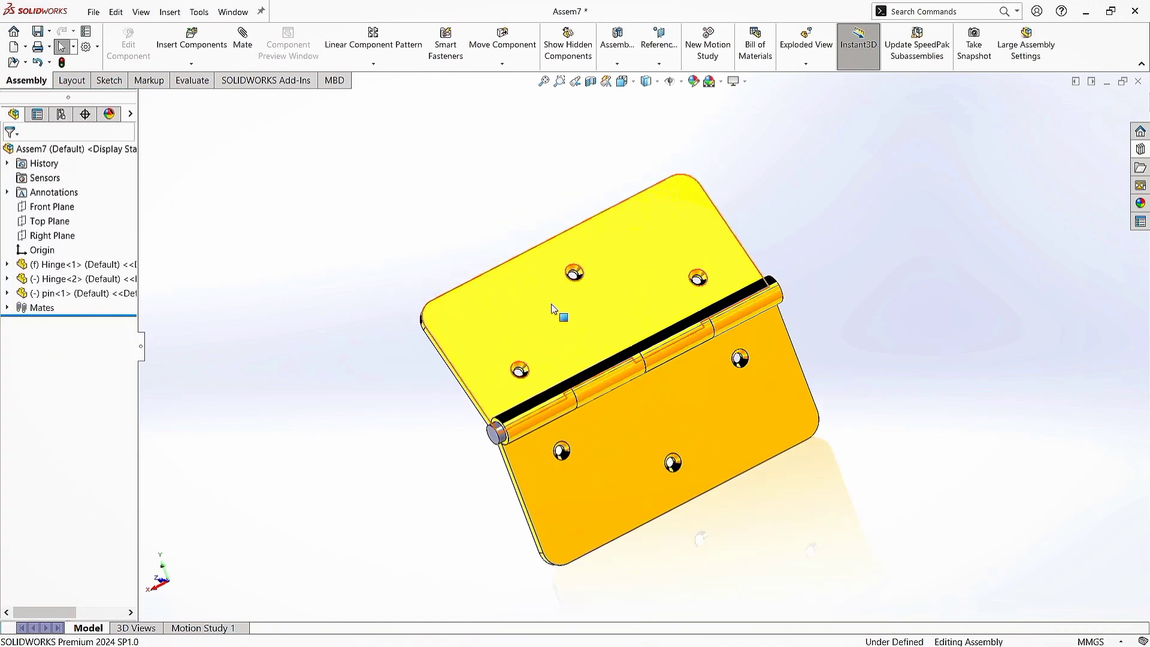
{"action": "left_click_drag", "start_coordinate": [555, 314], "coordinate": [504, 297]}
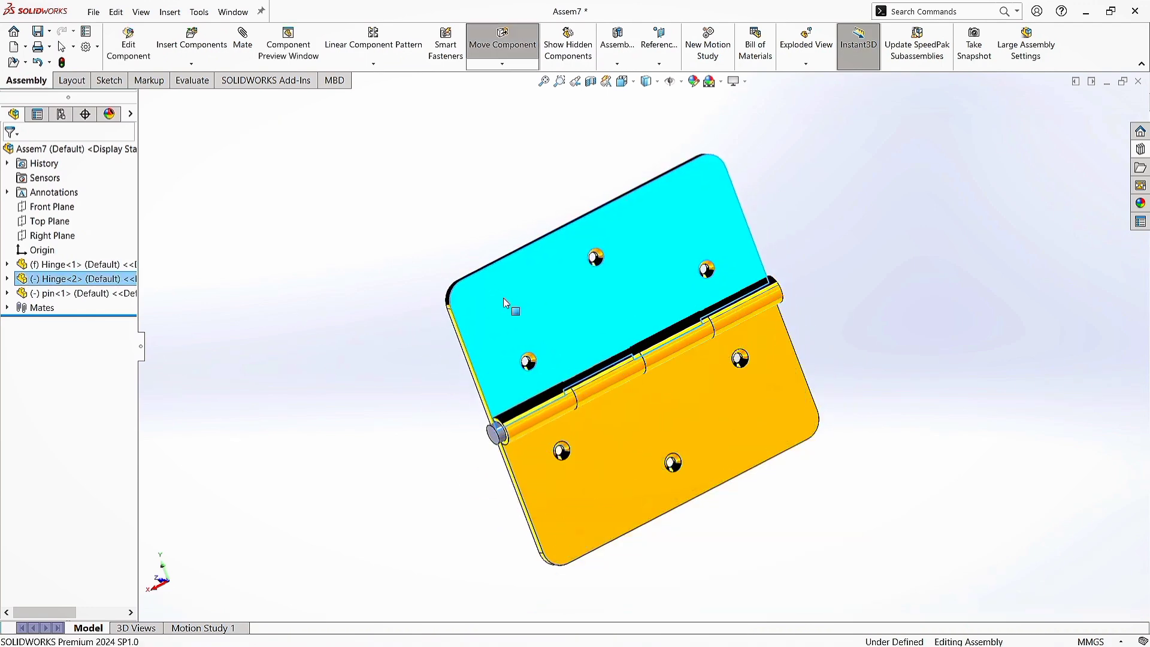
{"action": "key", "text": "Escape"}
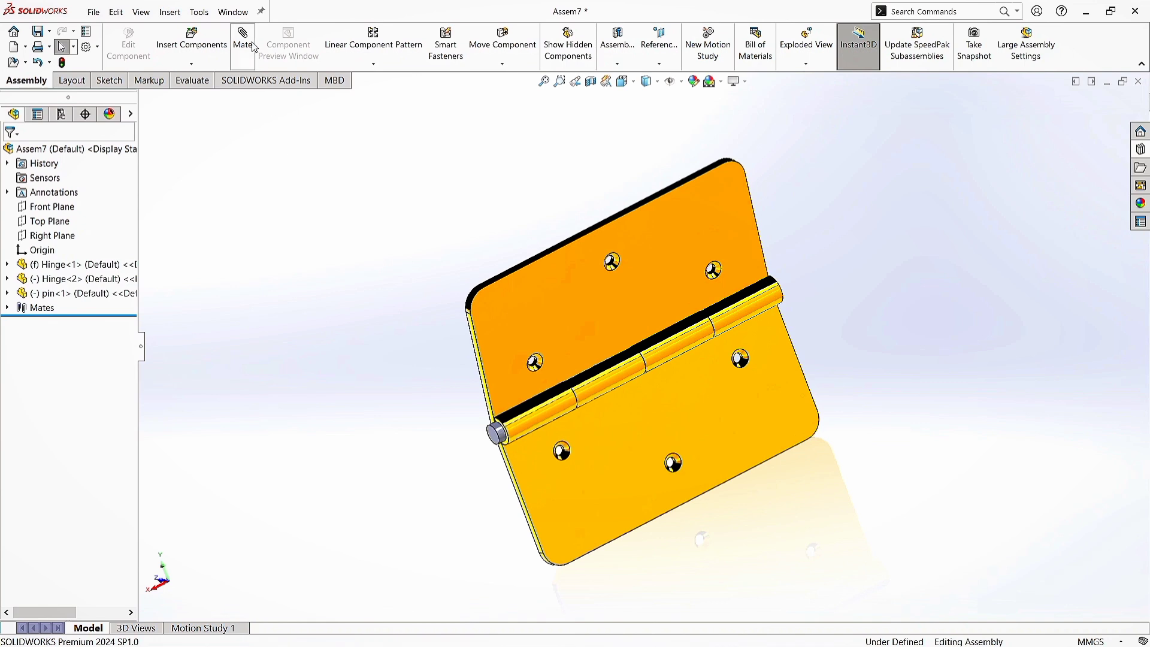
Set up an advanced limit Angle mate at 0 degrees between the flat faces of the two hinge leaves.
{"action": "left_click", "coordinate": [254, 47]}
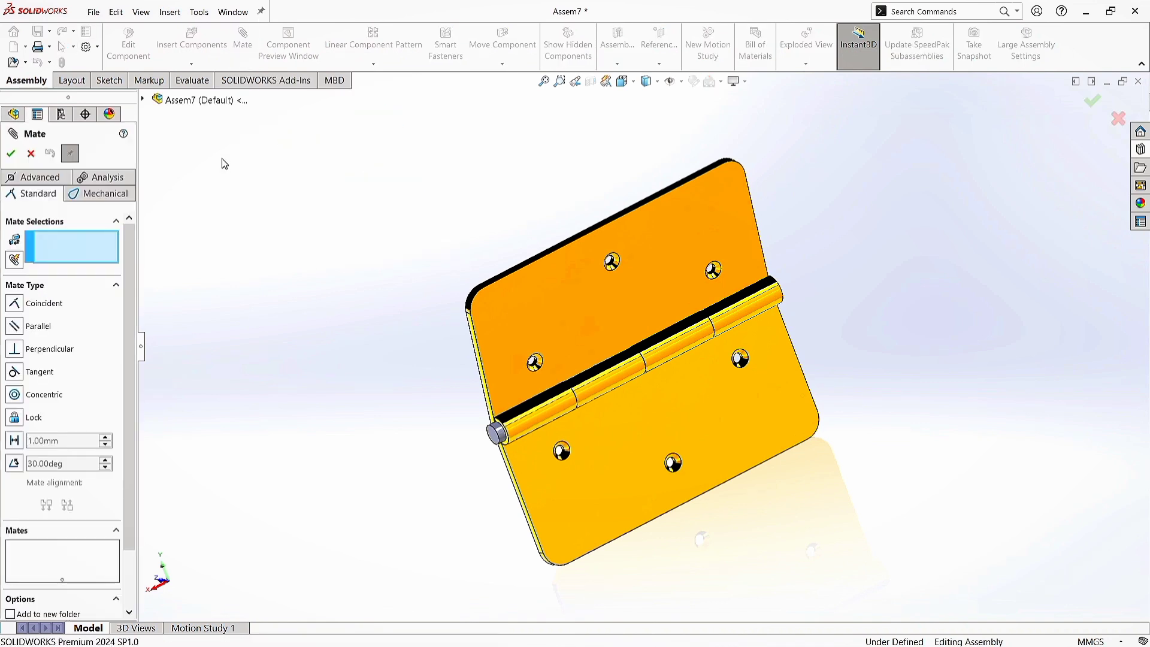
{"action": "left_click", "coordinate": [40, 177]}
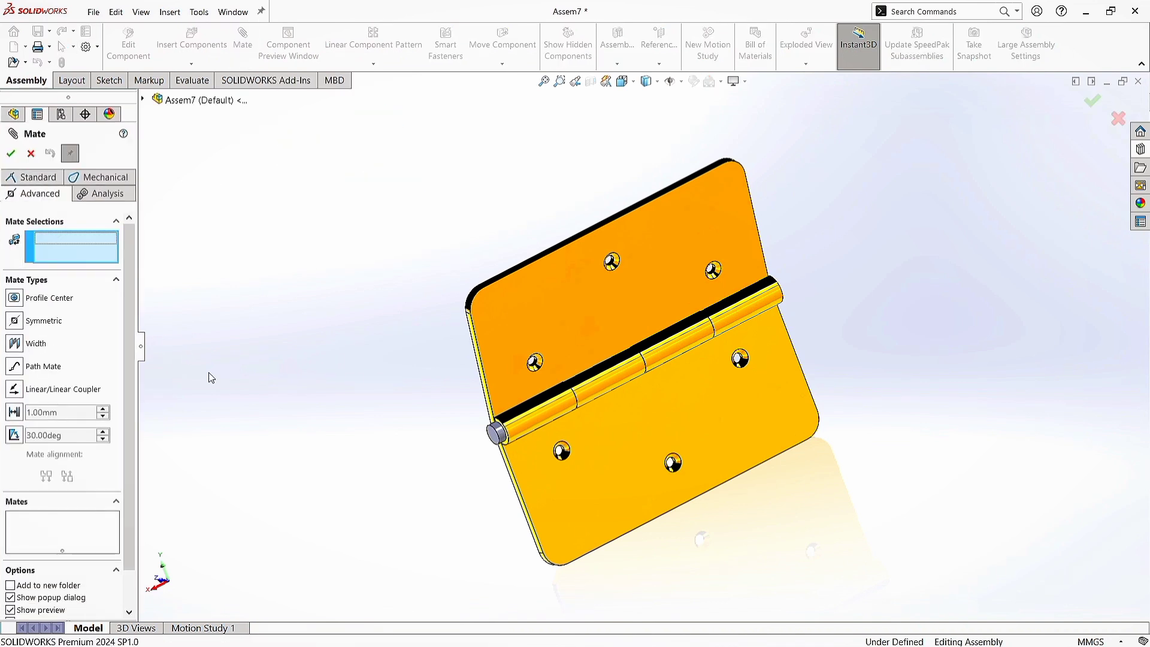
{"action": "left_click", "coordinate": [14, 435]}
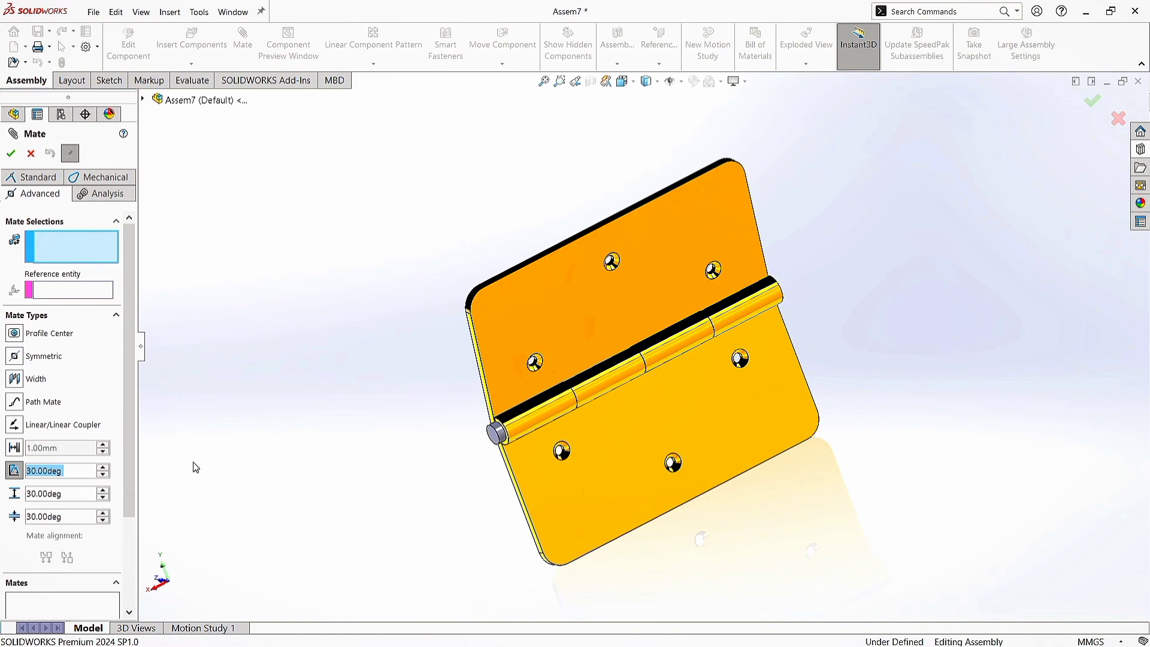
{"action": "type", "text": "0"}
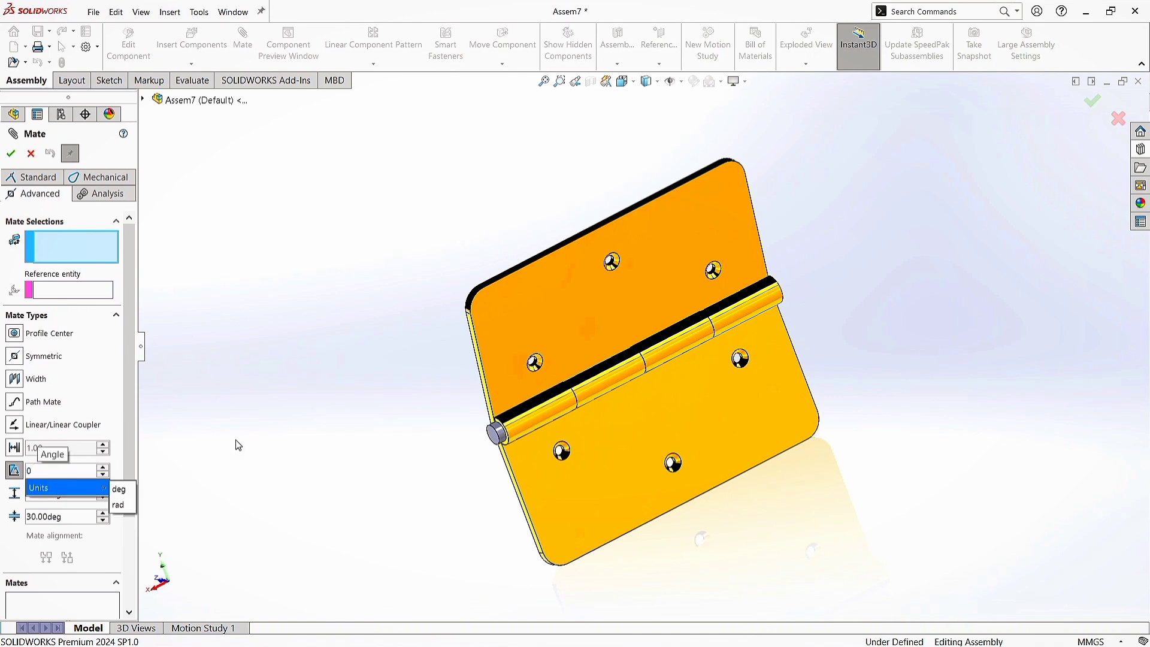
{"action": "key", "text": "Return"}
{"action": "left_click", "coordinate": [583, 329]}
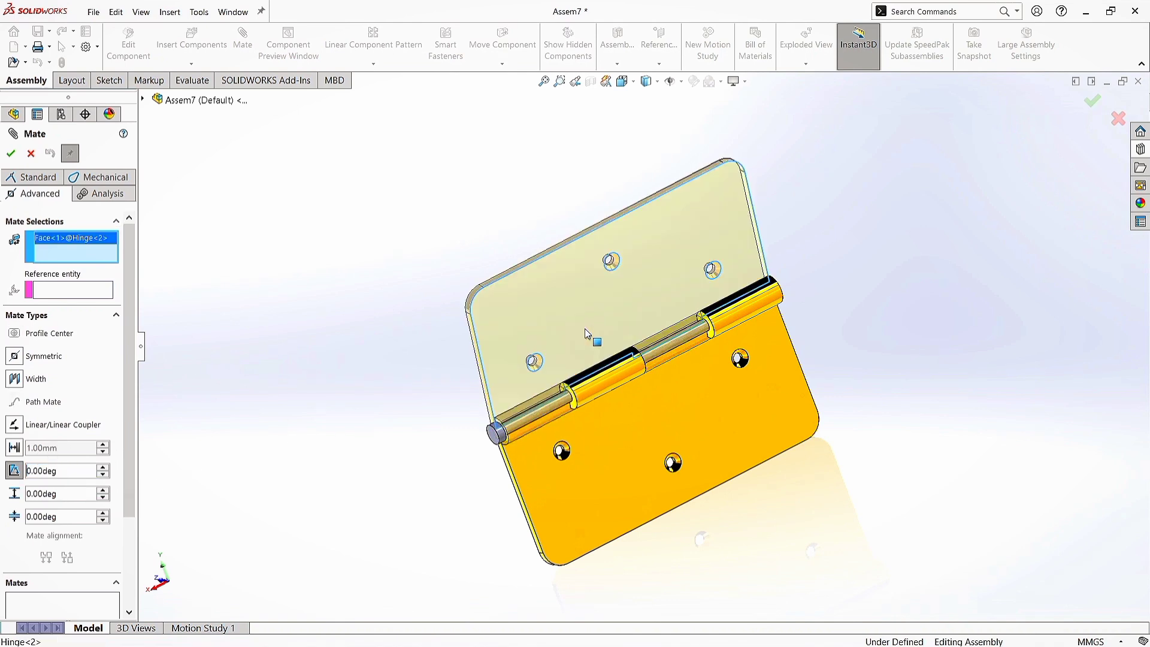
{"action": "left_click", "coordinate": [635, 433]}
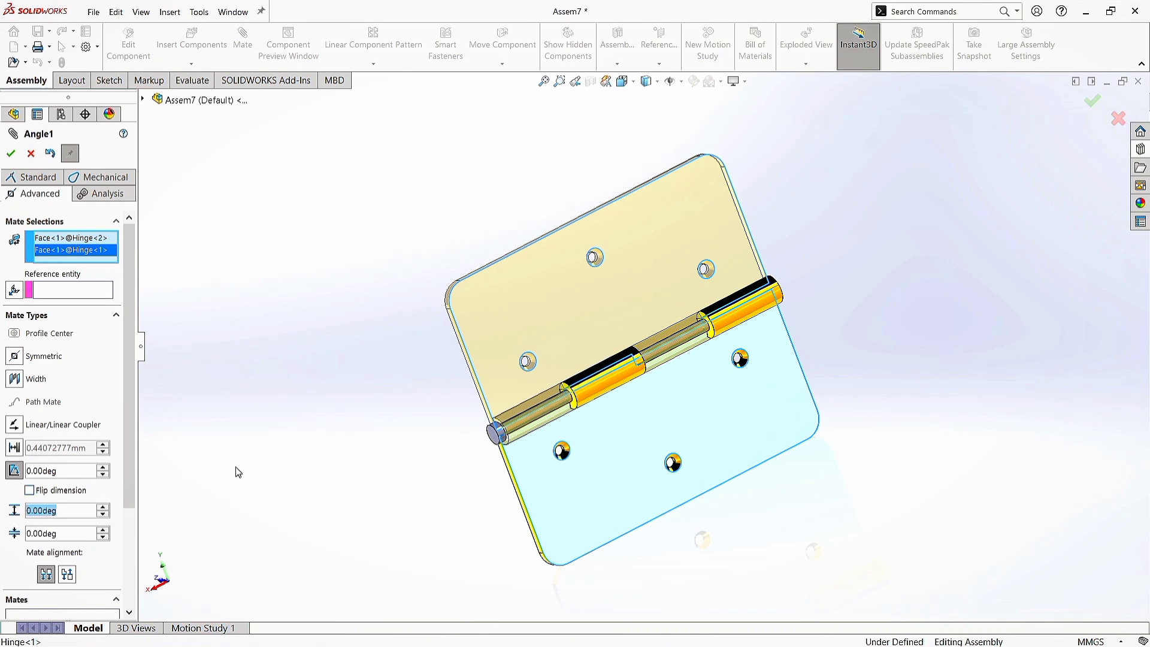
Set the angle mate's maximum to 180 degrees and minimum to -30 degrees, and accept the mate.
{"action": "type", "text": "180"}
{"action": "key", "text": "Return"}
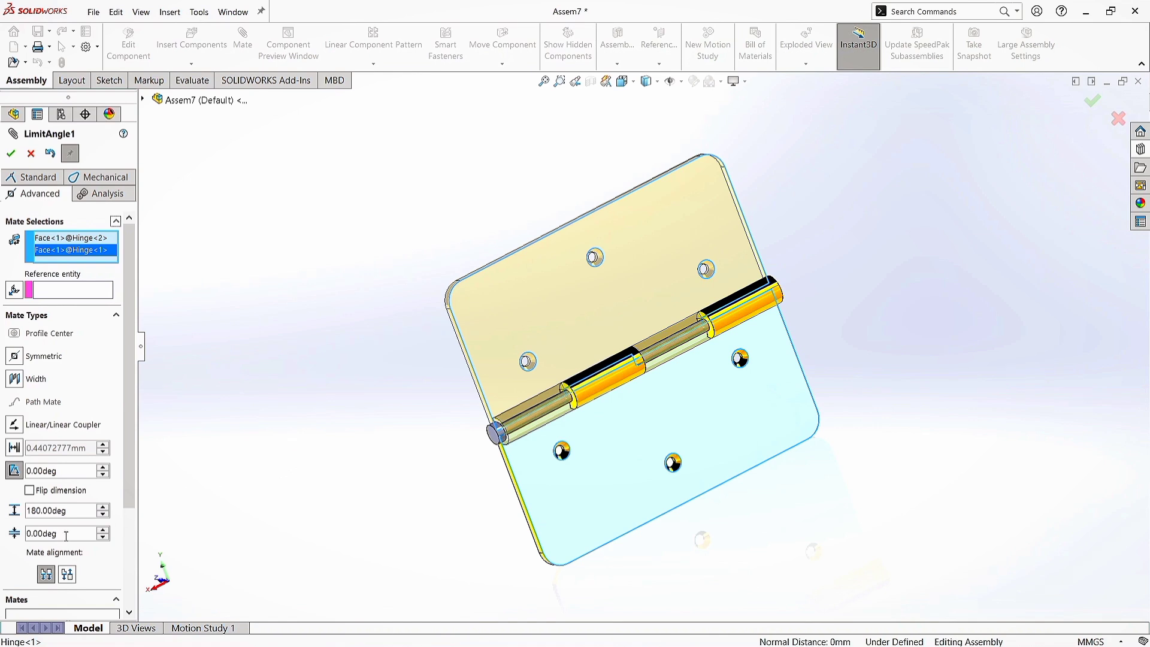
{"action": "type", "text": "-3"}
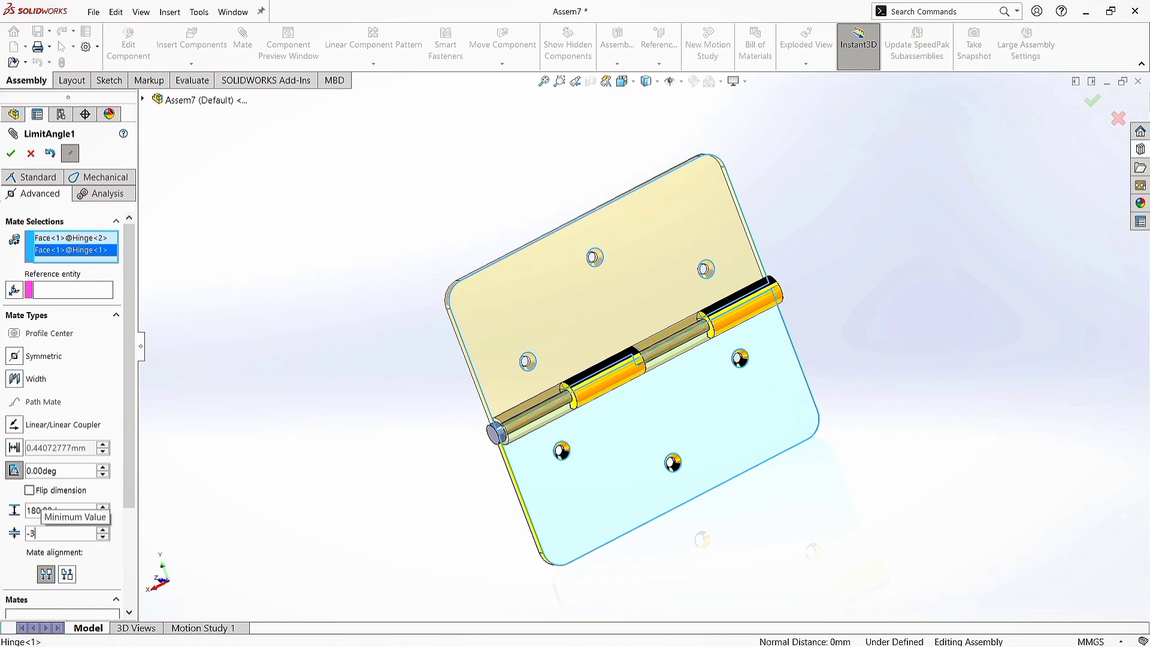
{"action": "type", "text": "0"}
{"action": "key", "text": "Return"}
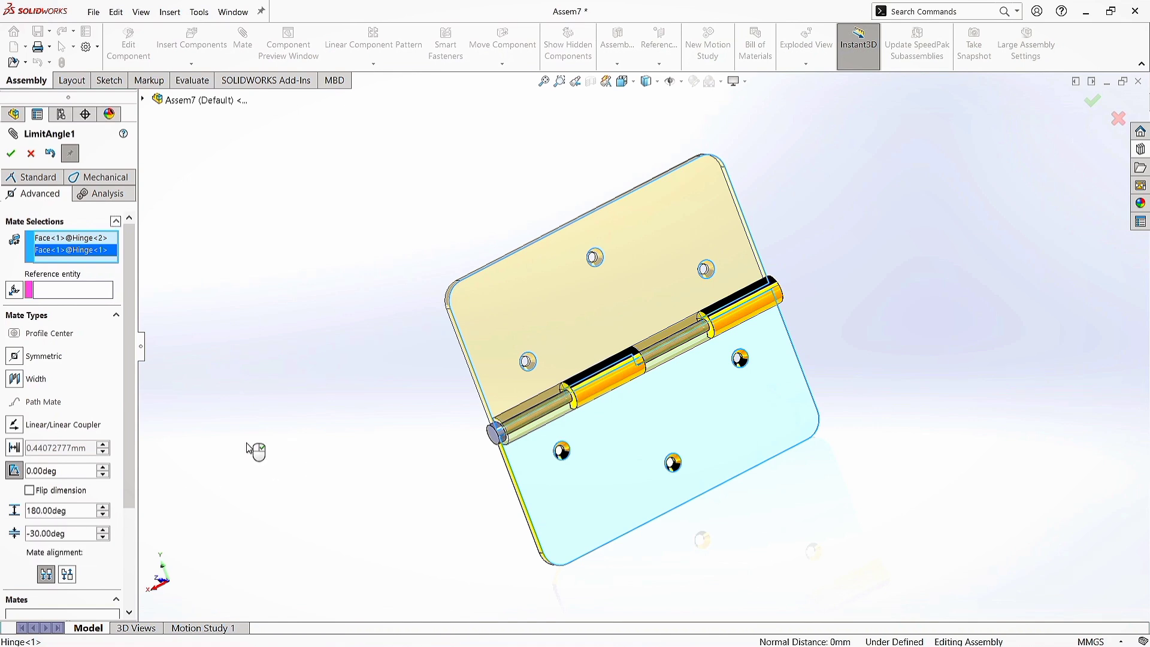
{"action": "left_click", "coordinate": [10, 154]}
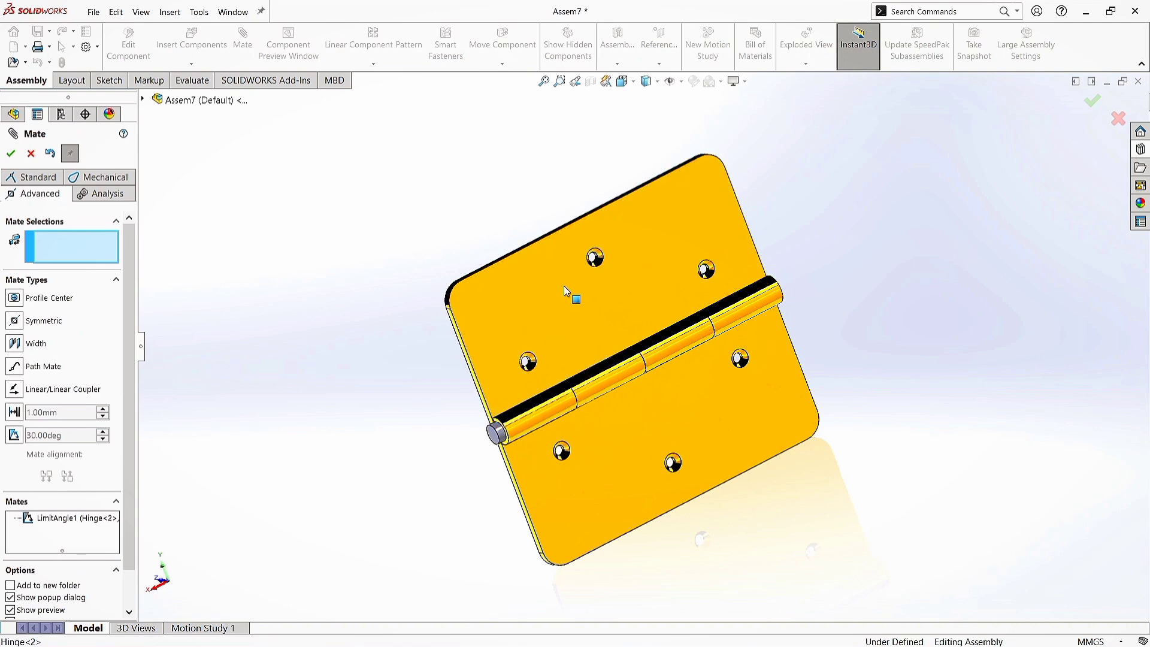
Swing the movable leaf to test the angle limits and close the Mate command.
{"action": "left_click_drag", "start_coordinate": [569, 290], "coordinate": [929, 363]}
{"action": "middle_click_drag", "start_coordinate": [929, 364], "coordinate": [868, 425]}
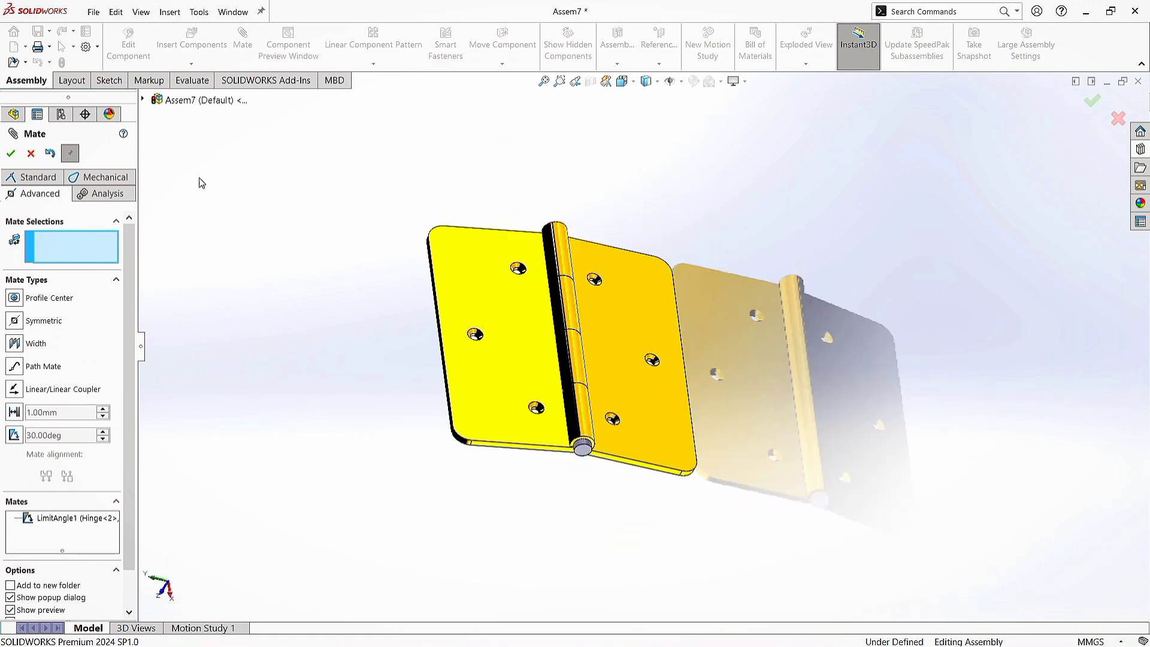
{"action": "left_click", "coordinate": [10, 154]}
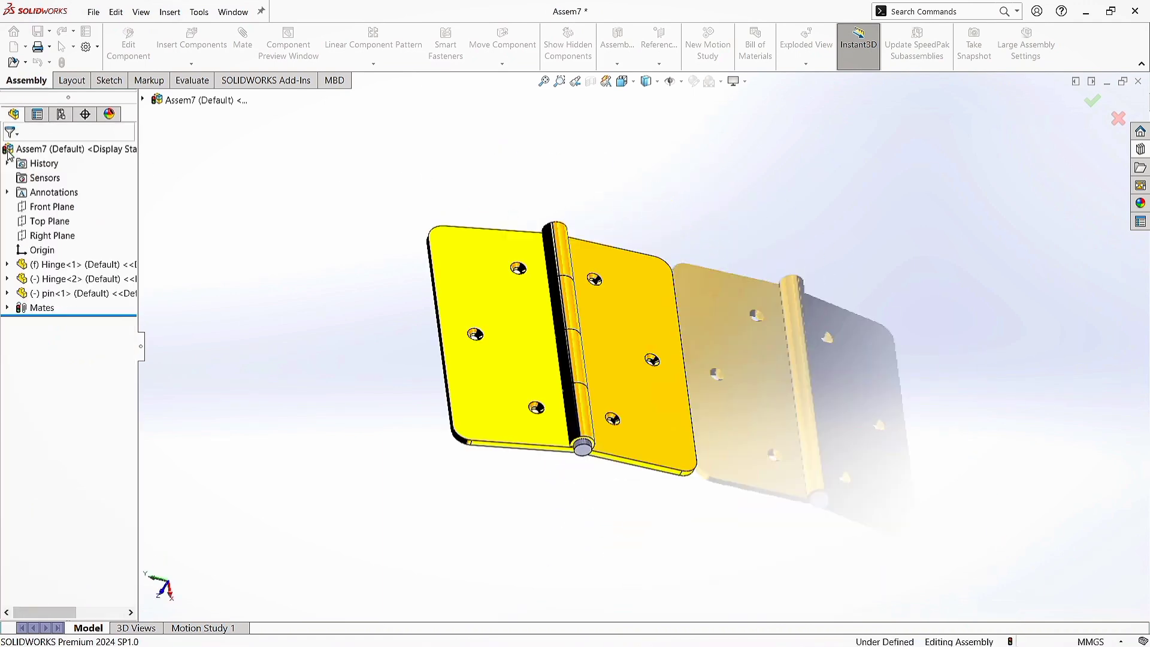
Apply the Plain White scene to the assembly view.
{"action": "left_click", "coordinate": [743, 82]}
{"action": "left_click", "coordinate": [711, 82]}
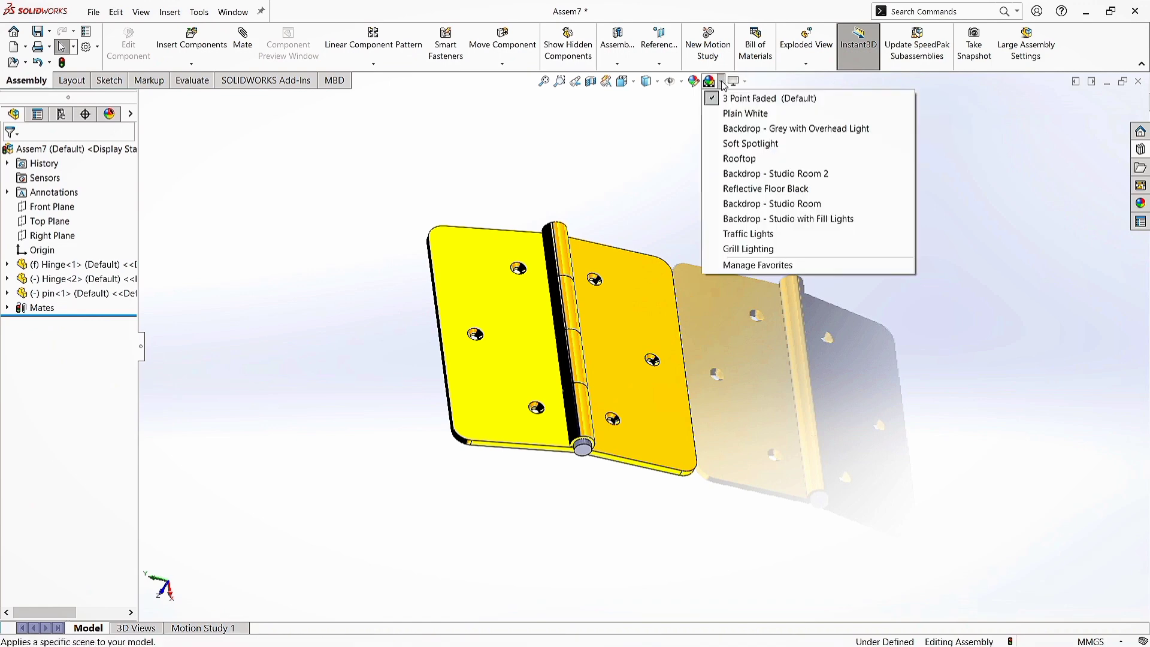
{"action": "left_click", "coordinate": [746, 110]}
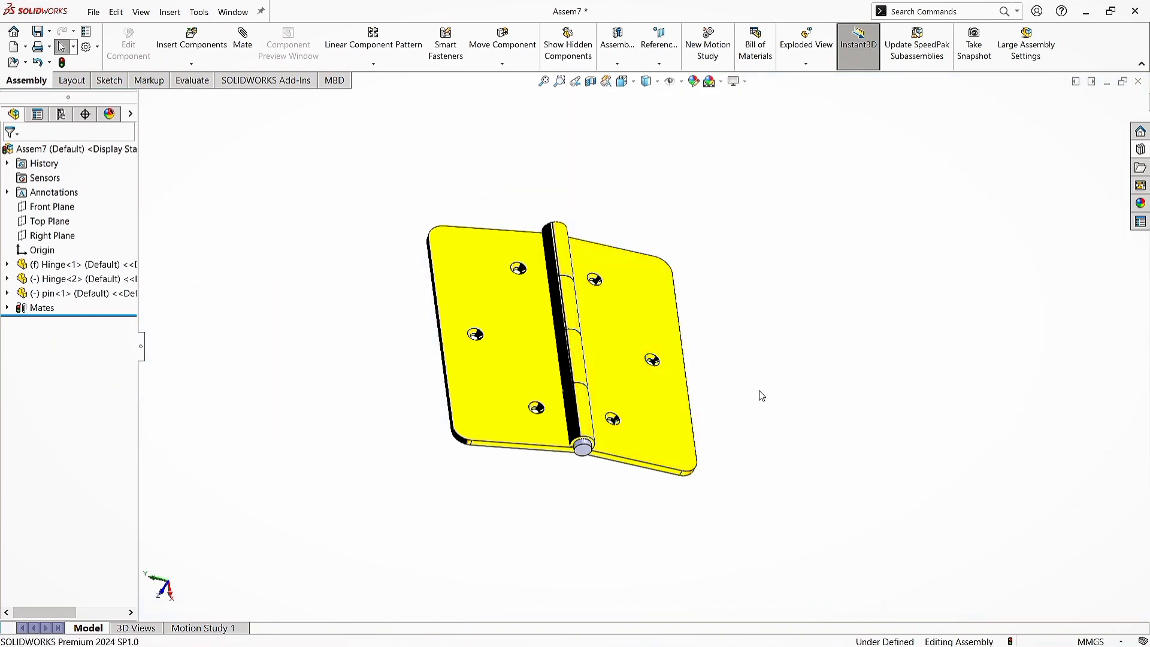
Swing the movable leaf around the pin to several open positions within its angle limits.
{"action": "left_click", "coordinate": [461, 386]}
{"action": "left_click_drag", "start_coordinate": [461, 386], "coordinate": [335, 450]}
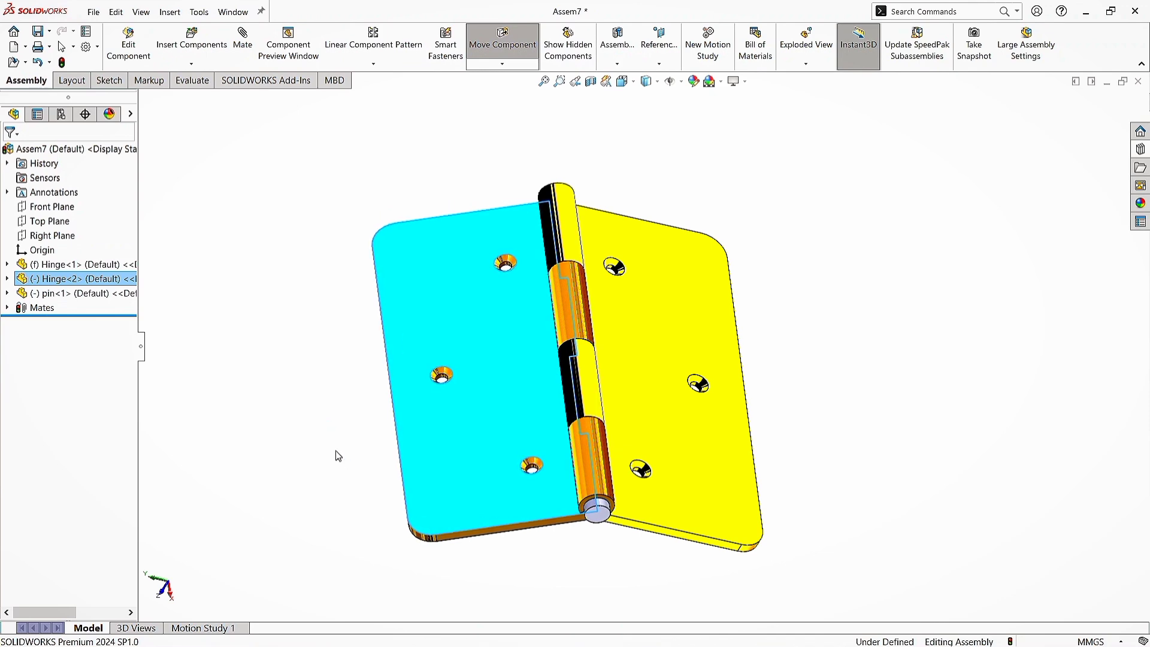
{"action": "key", "text": "Escape"}
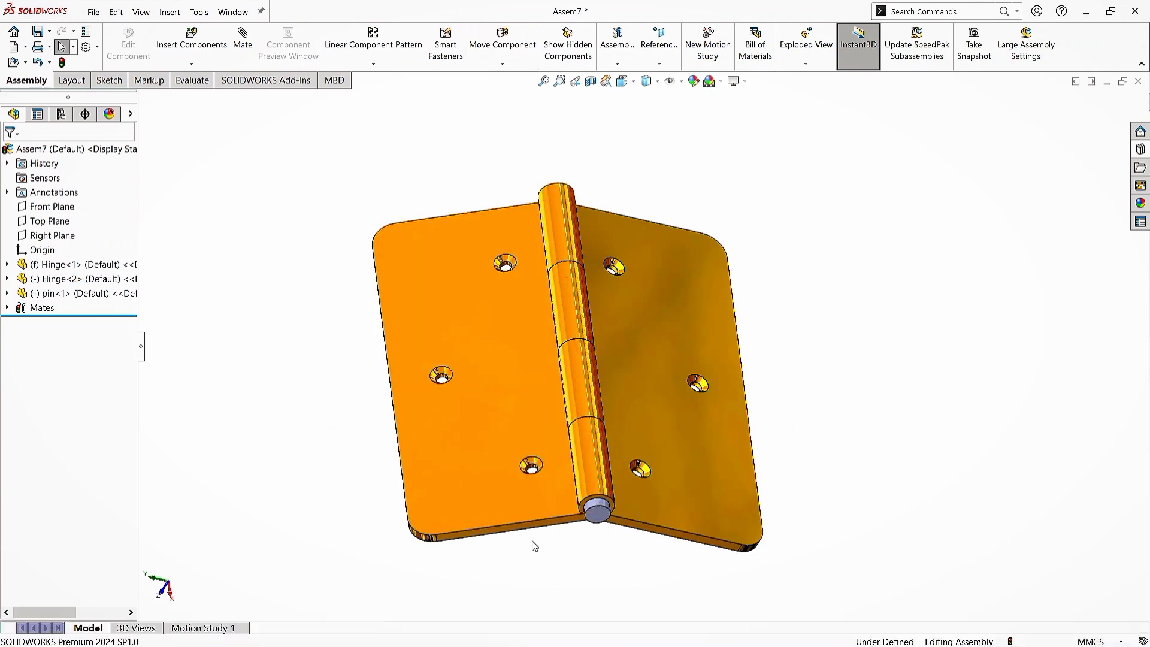
{"action": "middle_click_drag", "start_coordinate": [534, 544], "coordinate": [445, 615]}
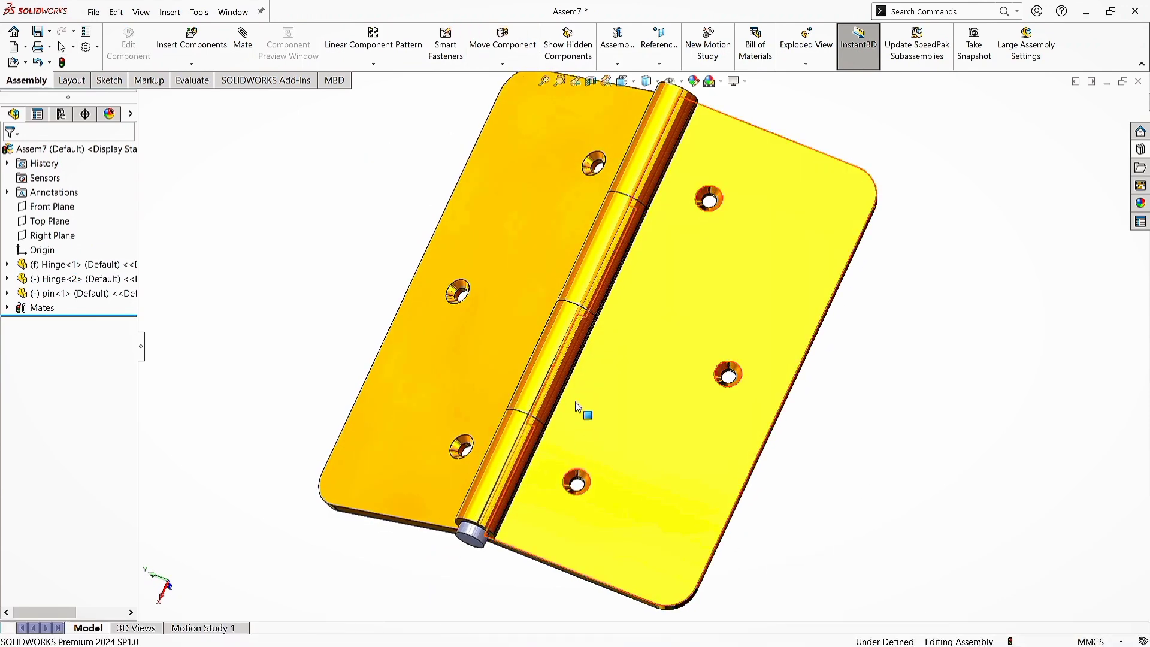
{"action": "left_click_drag", "start_coordinate": [583, 412], "coordinate": [280, 346]}
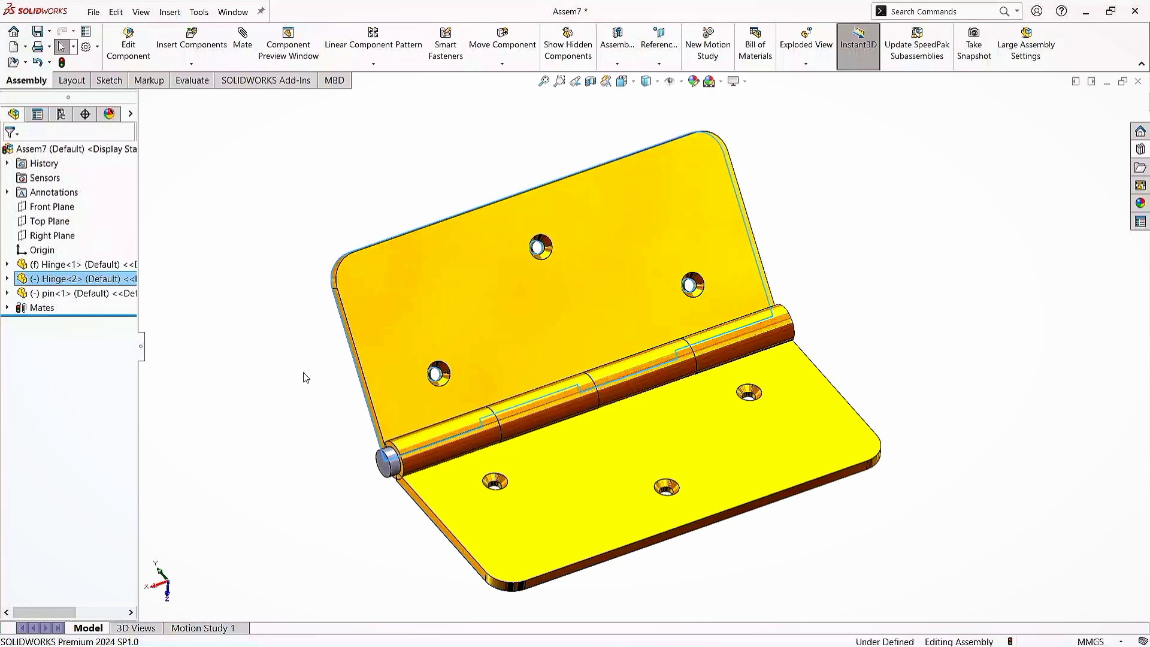
Examine the assembled leaves, knuckles and pin head from different angles.
{"action": "scroll", "coordinate": [481, 355], "scroll_direction": "up", "scroll_amount": 2}
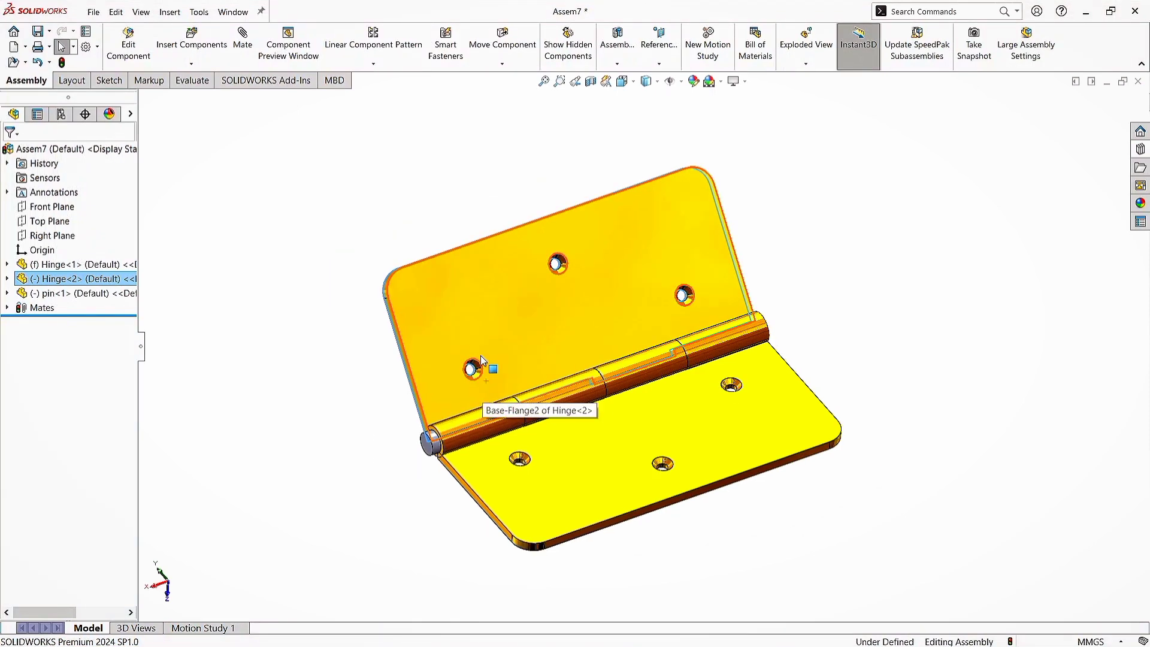
{"action": "scroll", "coordinate": [507, 312], "scroll_direction": "down", "scroll_amount": 2}
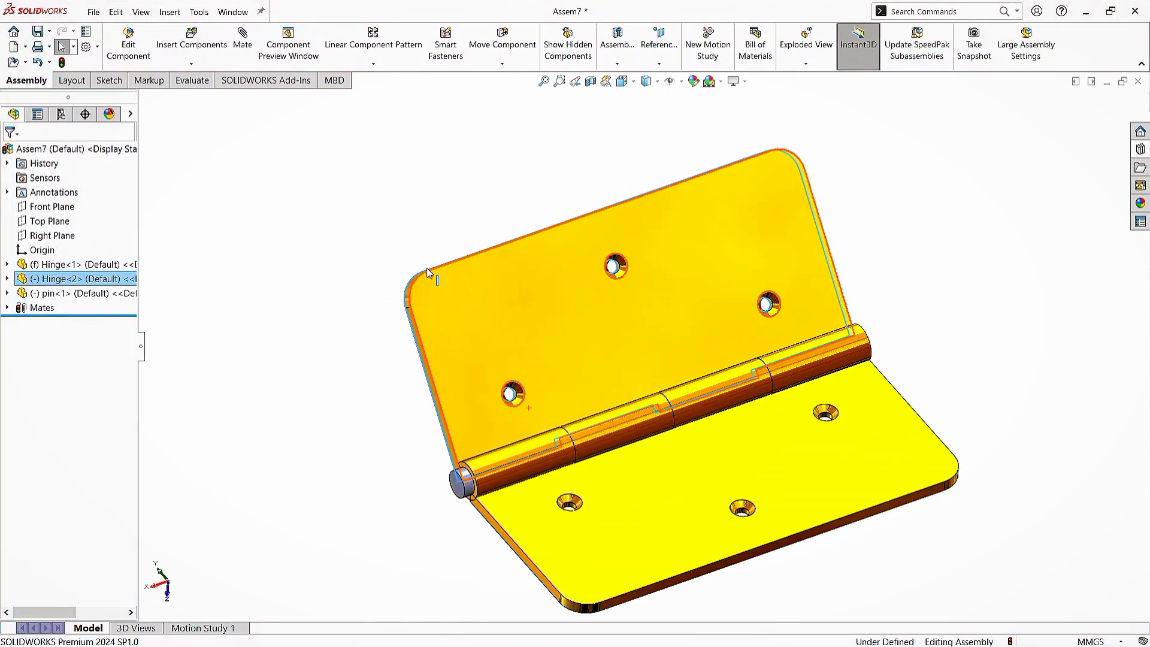
{"action": "scroll", "coordinate": [821, 379], "scroll_direction": "up", "scroll_amount": 2}
{"action": "middle_click_drag", "start_coordinate": [822, 379], "coordinate": [719, 406]}
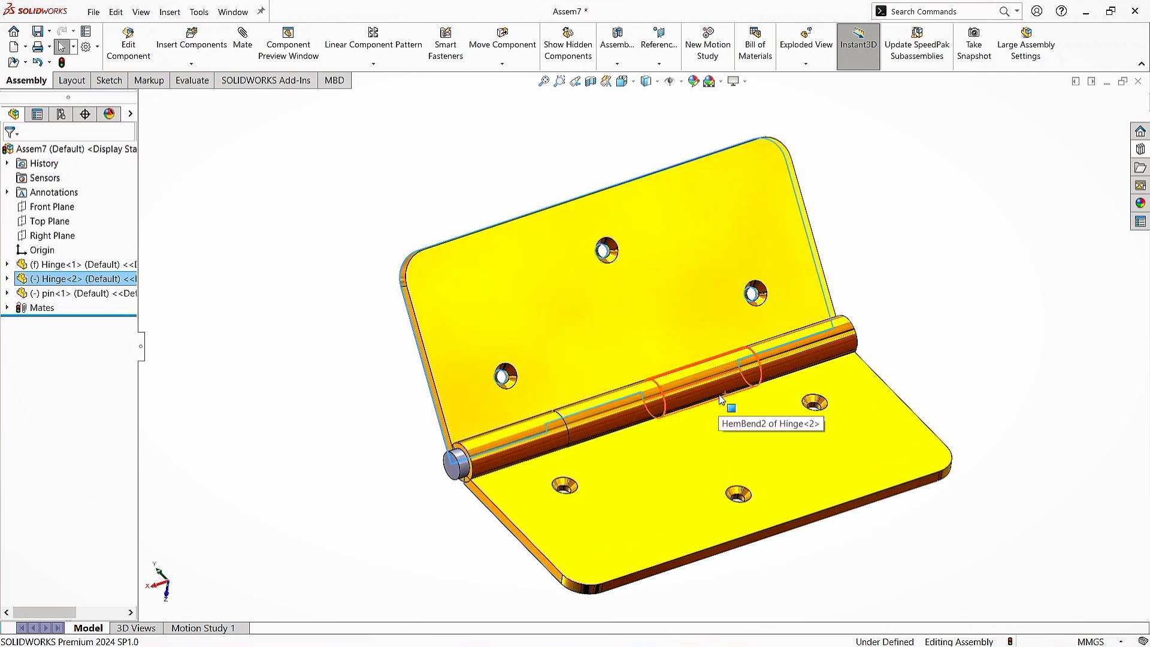
{"action": "scroll", "coordinate": [627, 381], "scroll_direction": "down", "scroll_amount": 2}
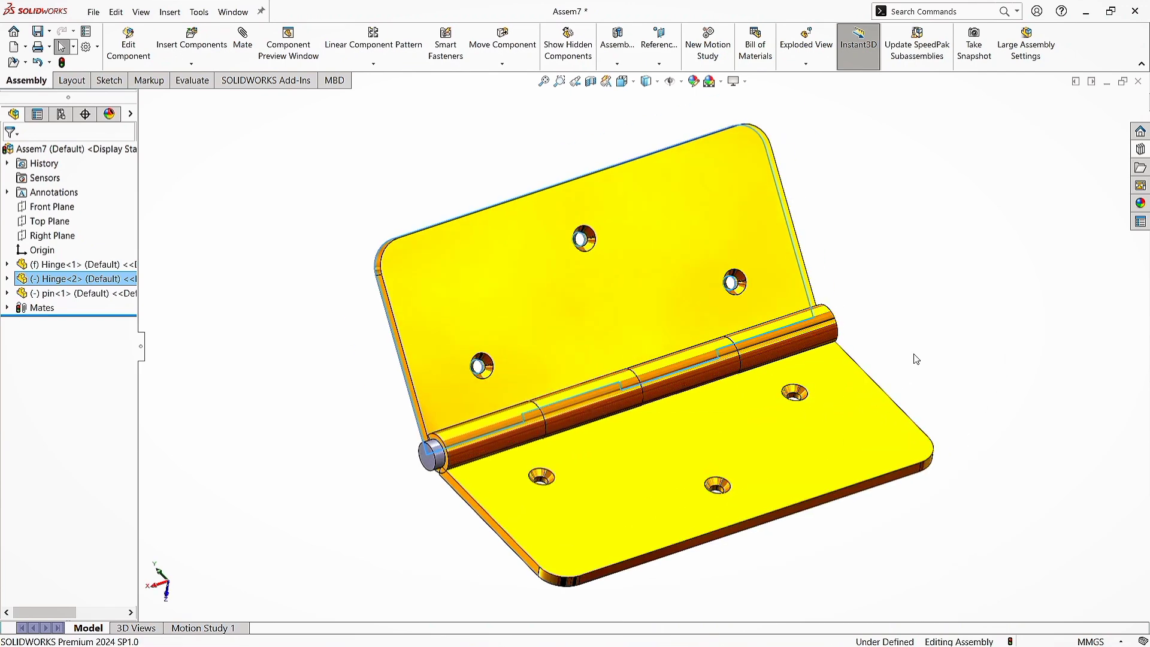
{"action": "middle_click_drag", "start_coordinate": [916, 354], "coordinate": [692, 545]}
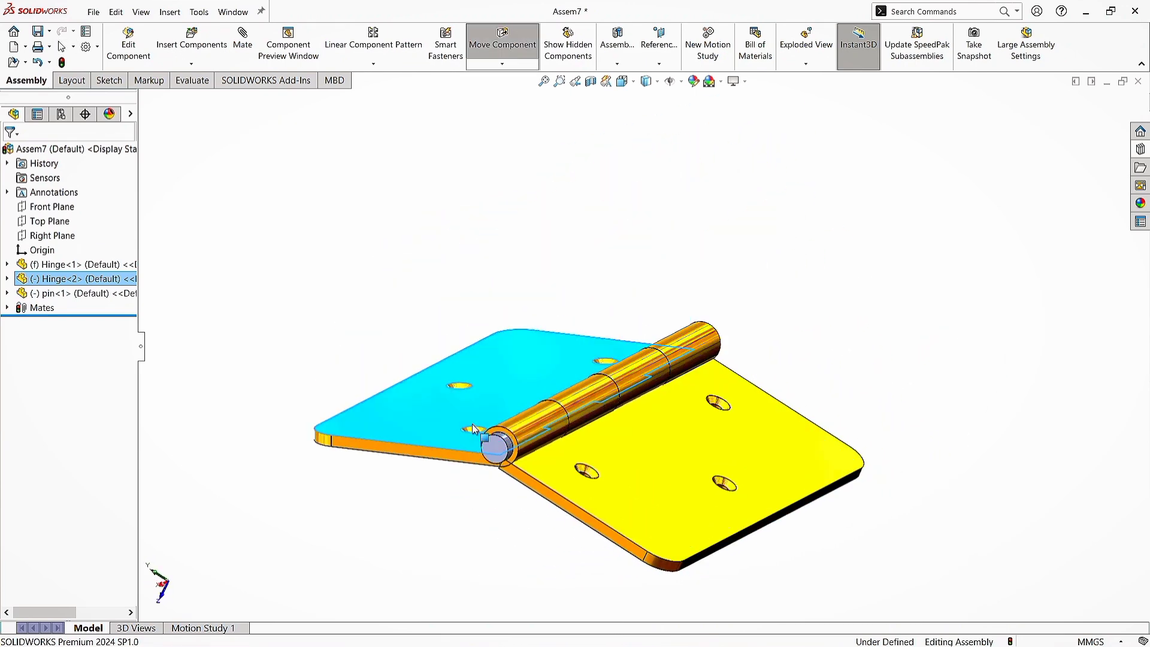